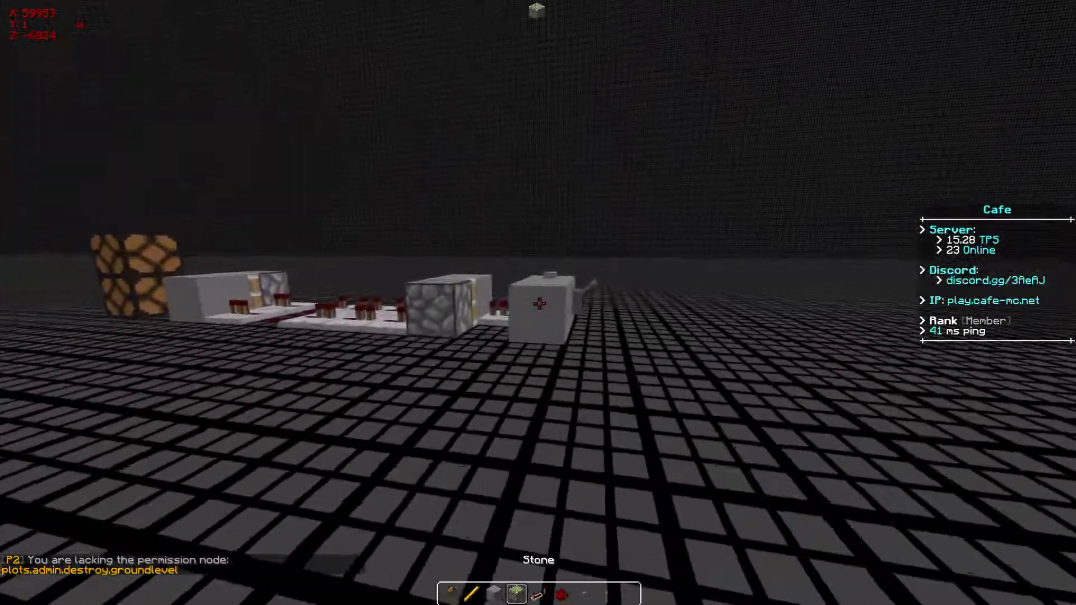
scroll(538, 303, down, 2)
scroll(539, 303, up, 1)
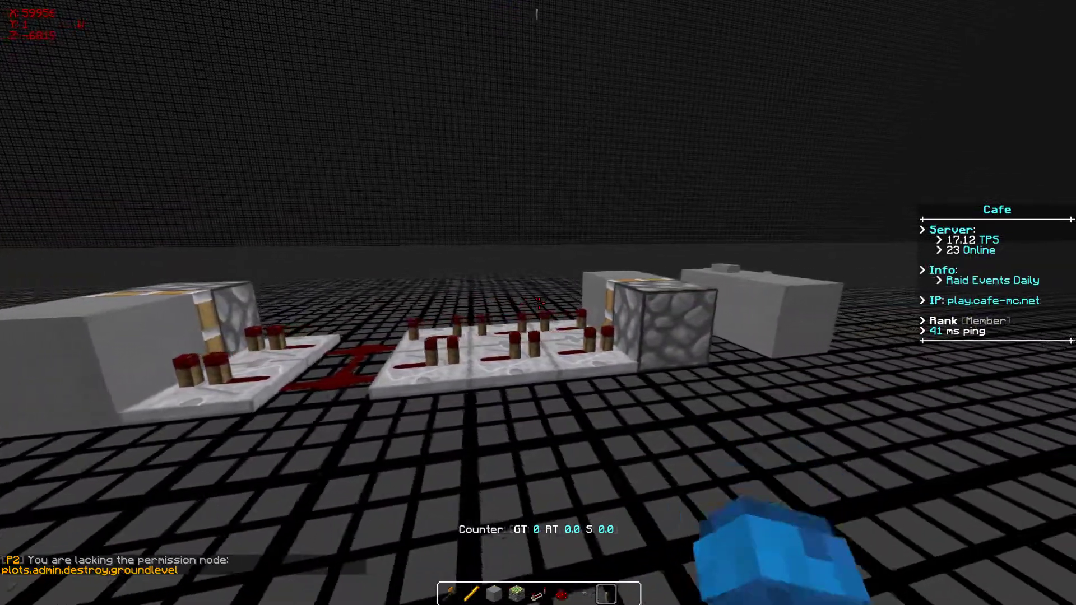
- Toggle between third-person and first-person views while approaching the redstone build
key(F5)
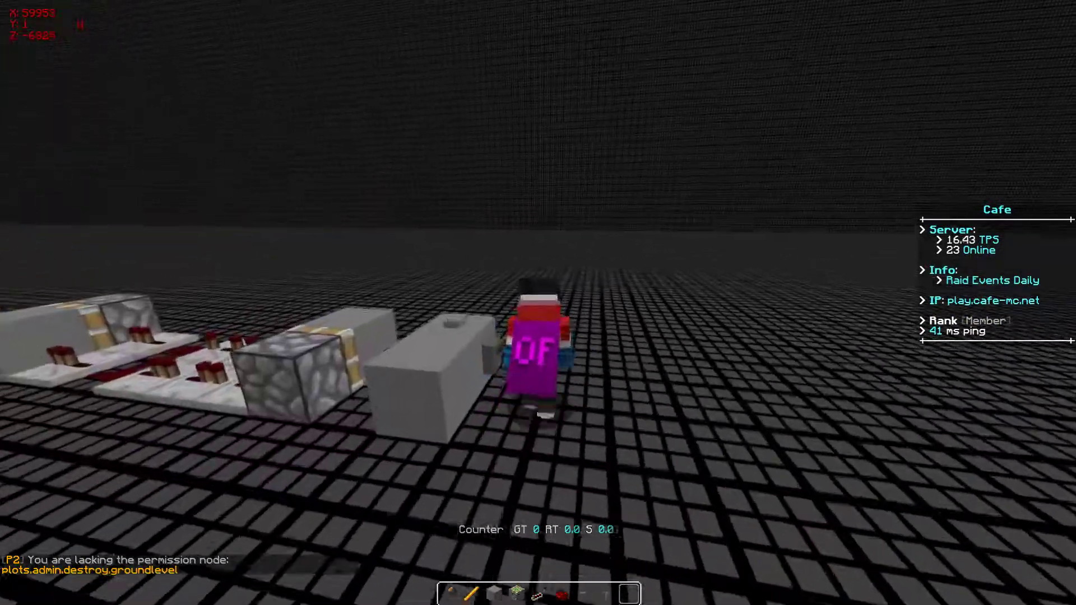
key(F5)
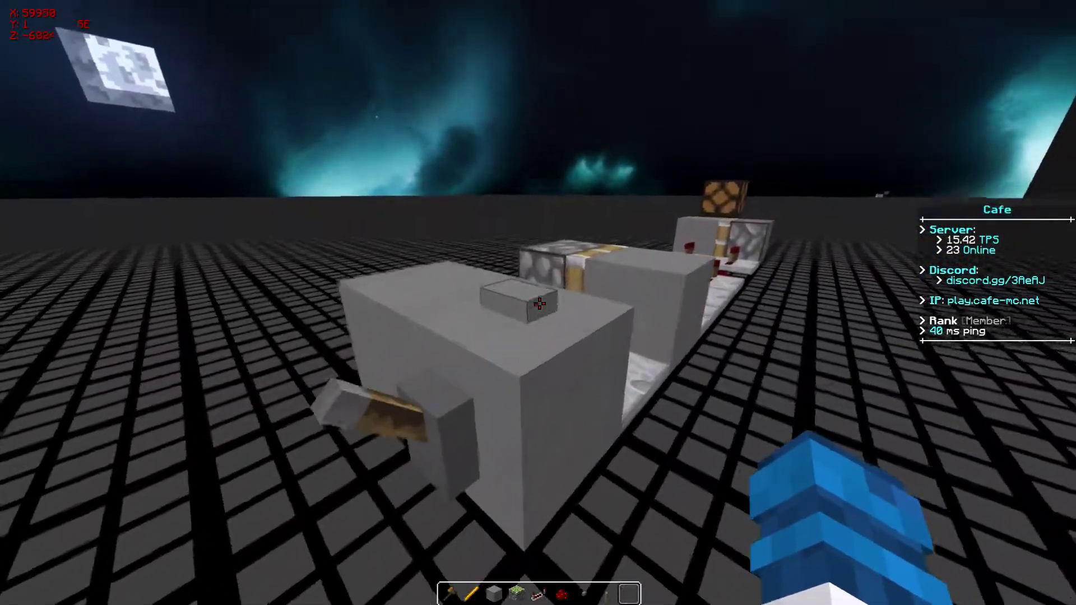
key(w)
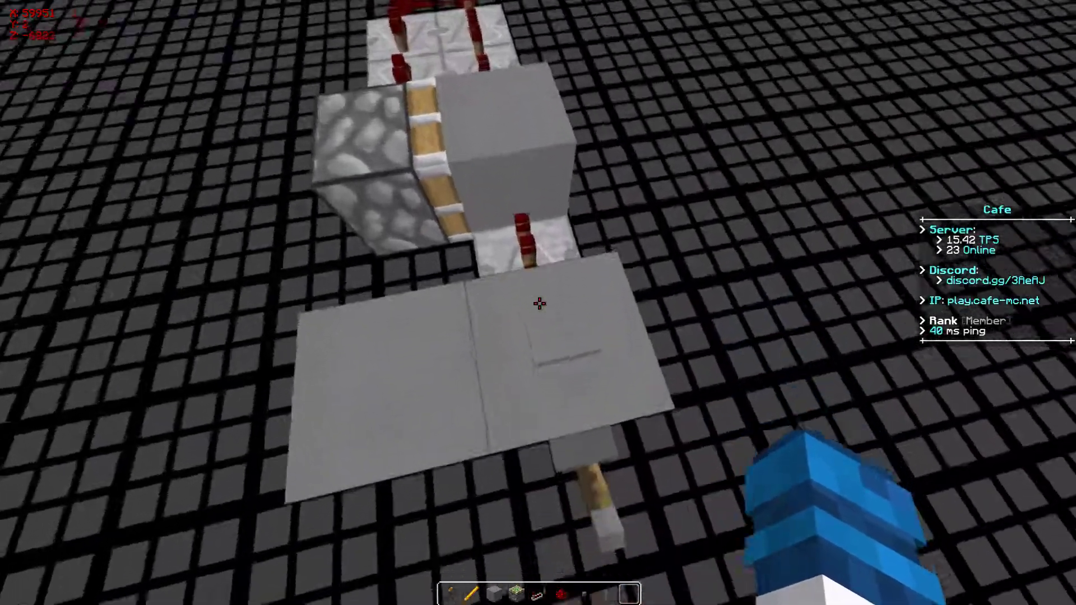
key(w)
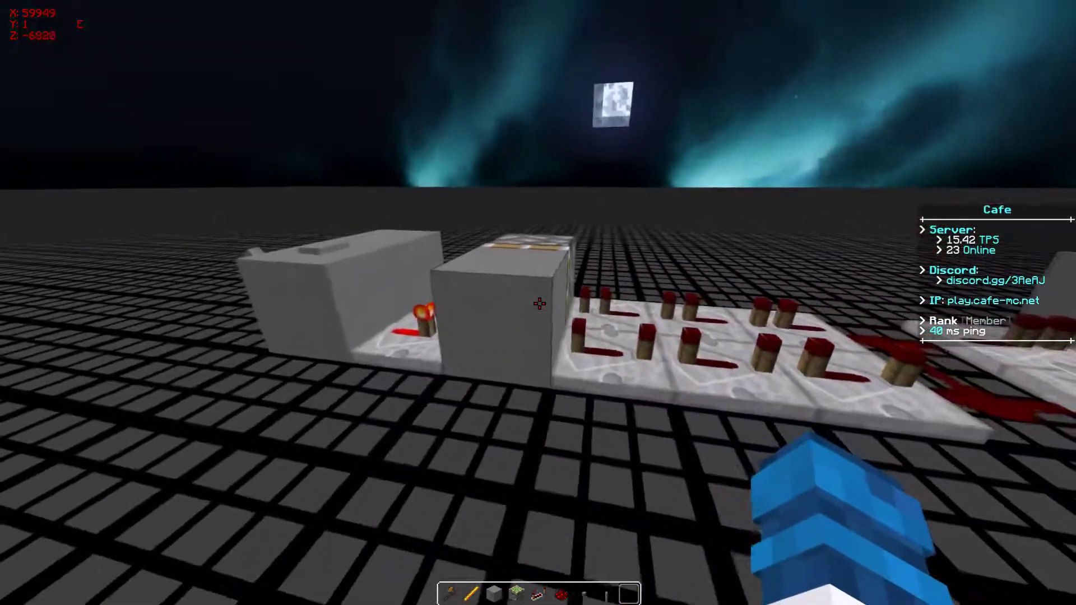
key(F5)
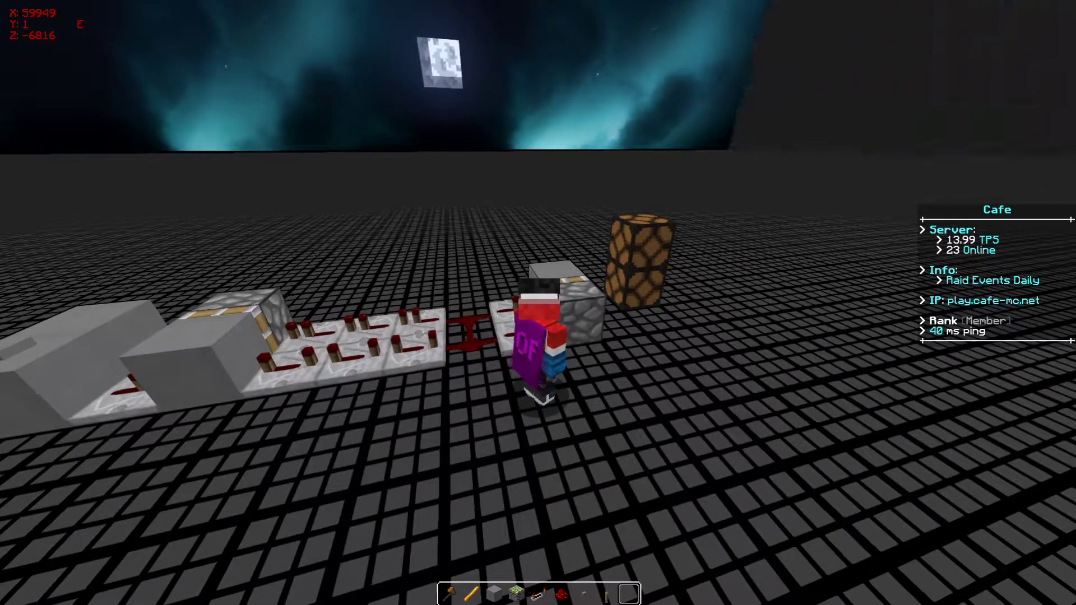
key(F5)
key(F5)
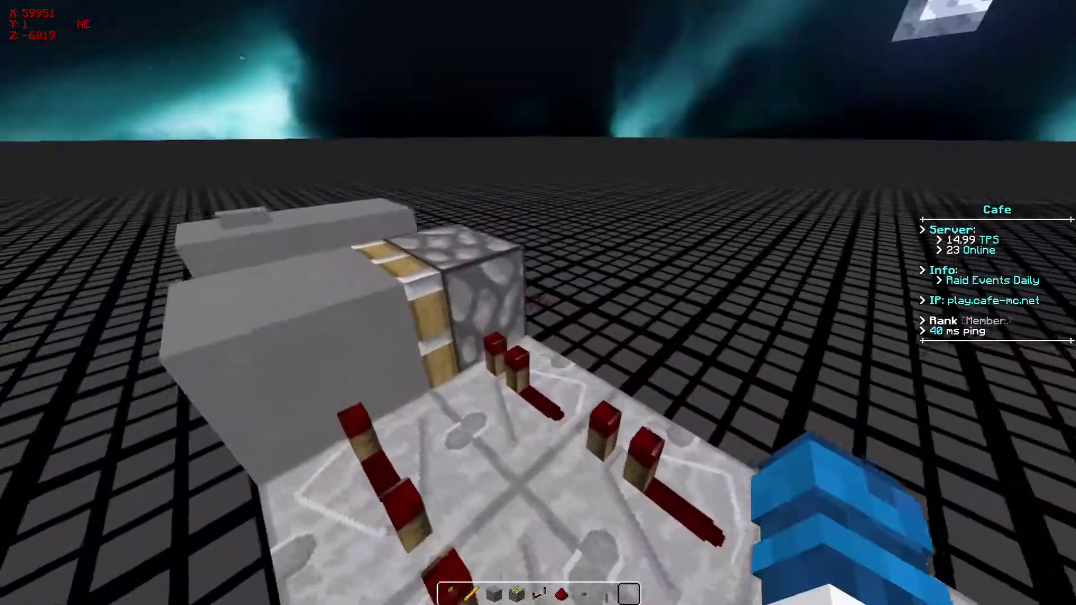
key(w)
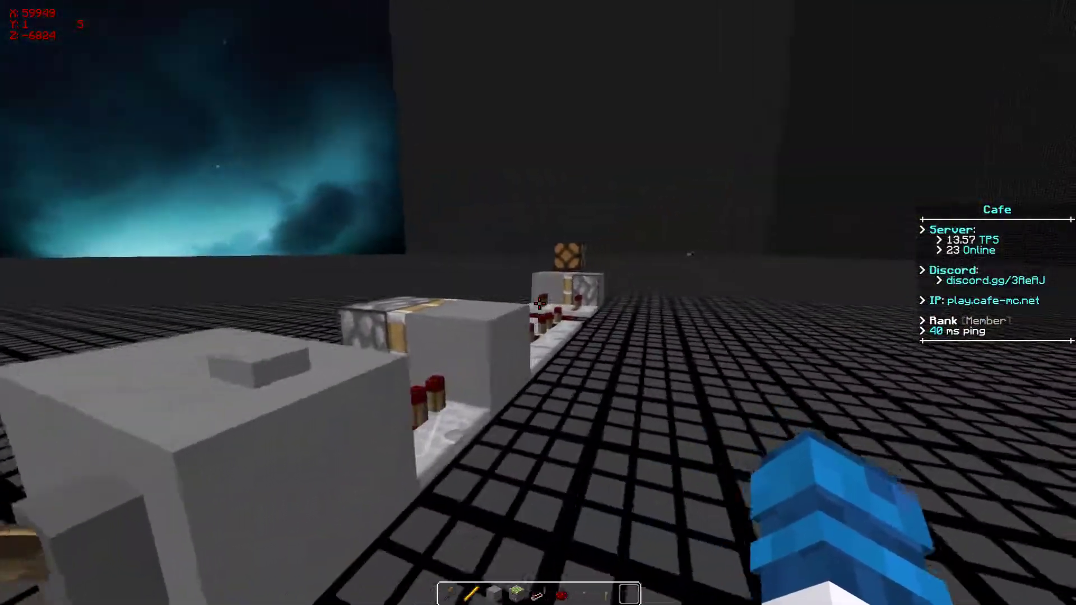
key(w)
scroll(538, 304, down, 1)
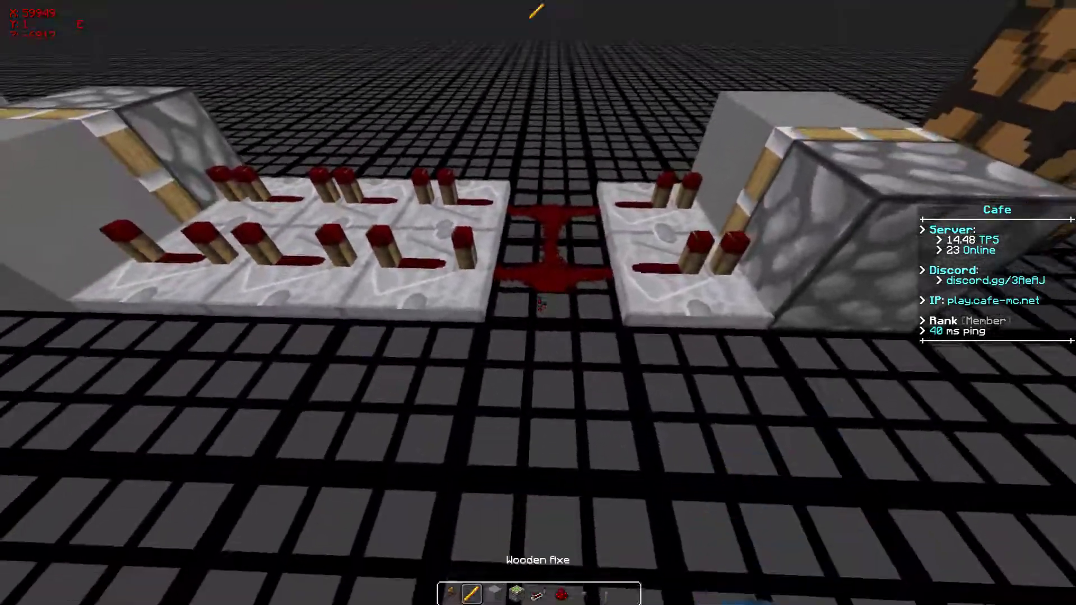
scroll(538, 304, up, 2)
- Walk along the redstone line past the grey blocks and pistons to inspect the repeater rows
key(w)
scroll(538, 302, up, 1)
scroll(539, 303, down, 1)
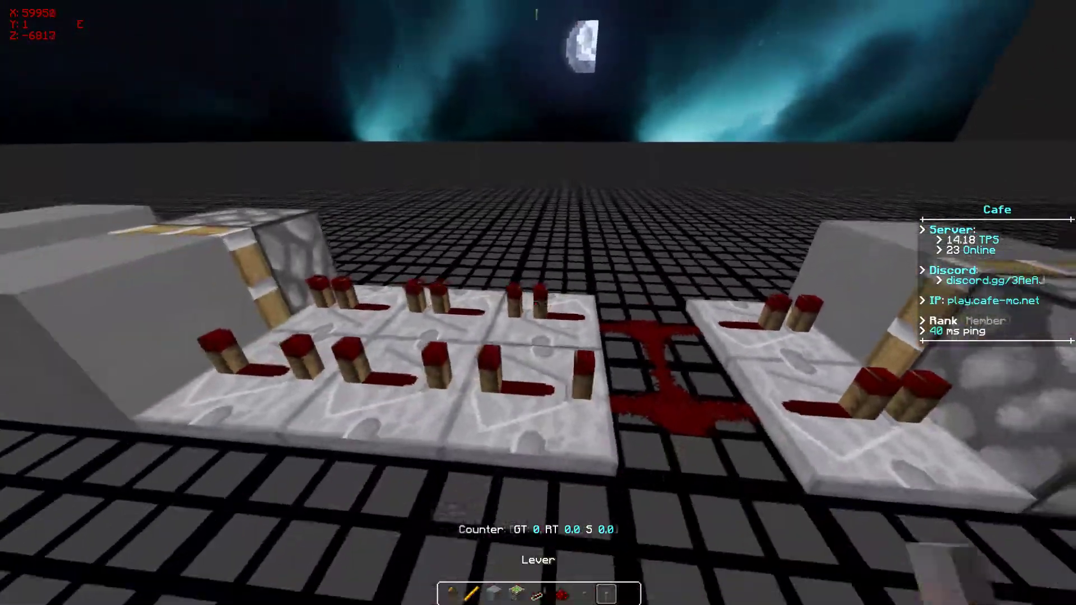
scroll(538, 303, down, 1)
key(w)
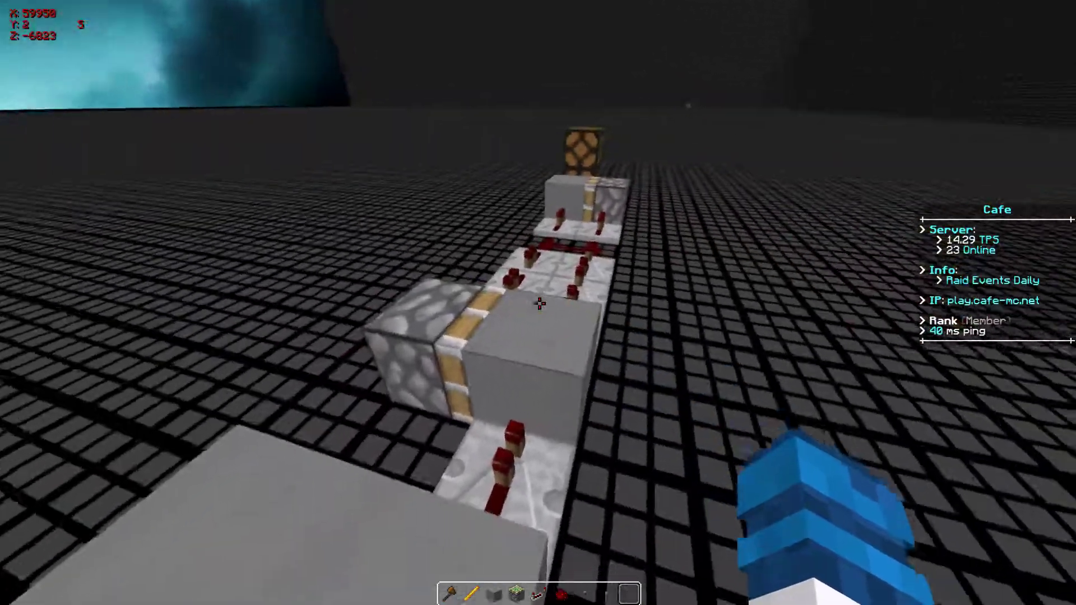
key(w)
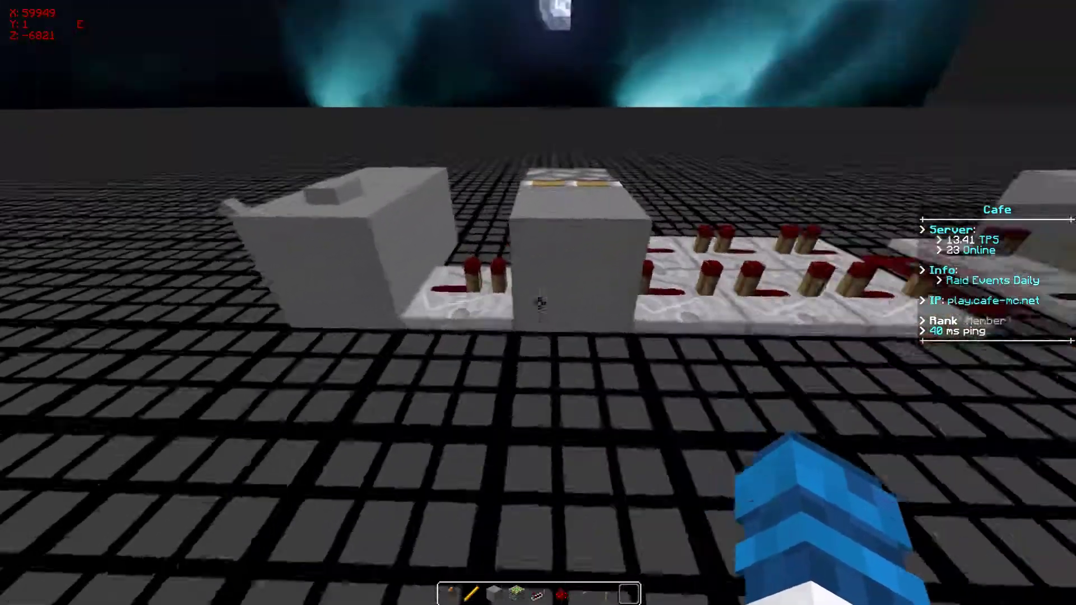
key(w)
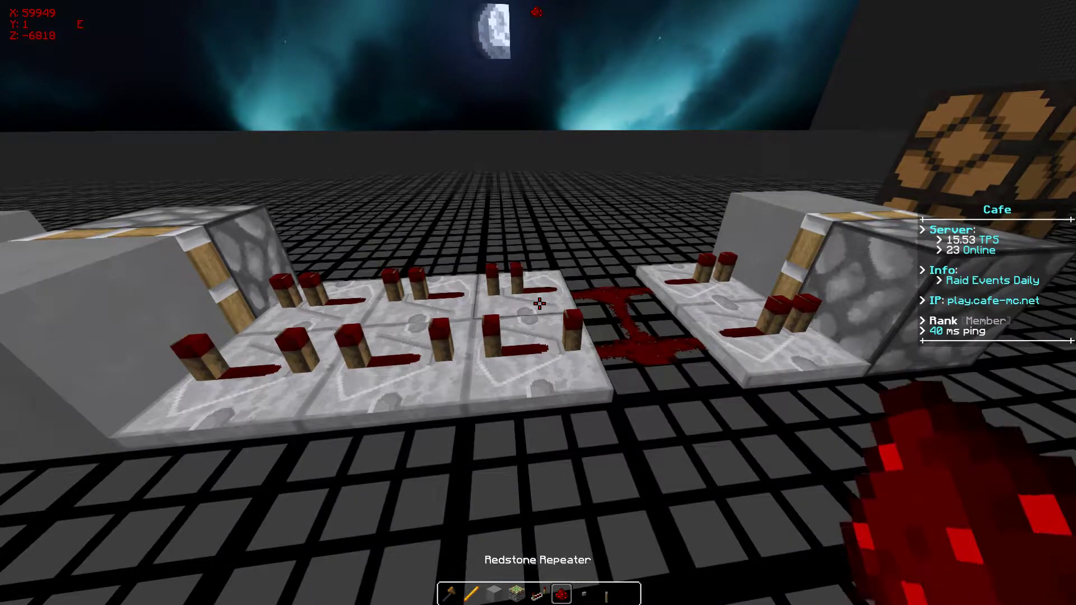
key(w)
scroll(538, 303, down, 1)
scroll(538, 304, up, 1)
scroll(538, 303, up, 1)
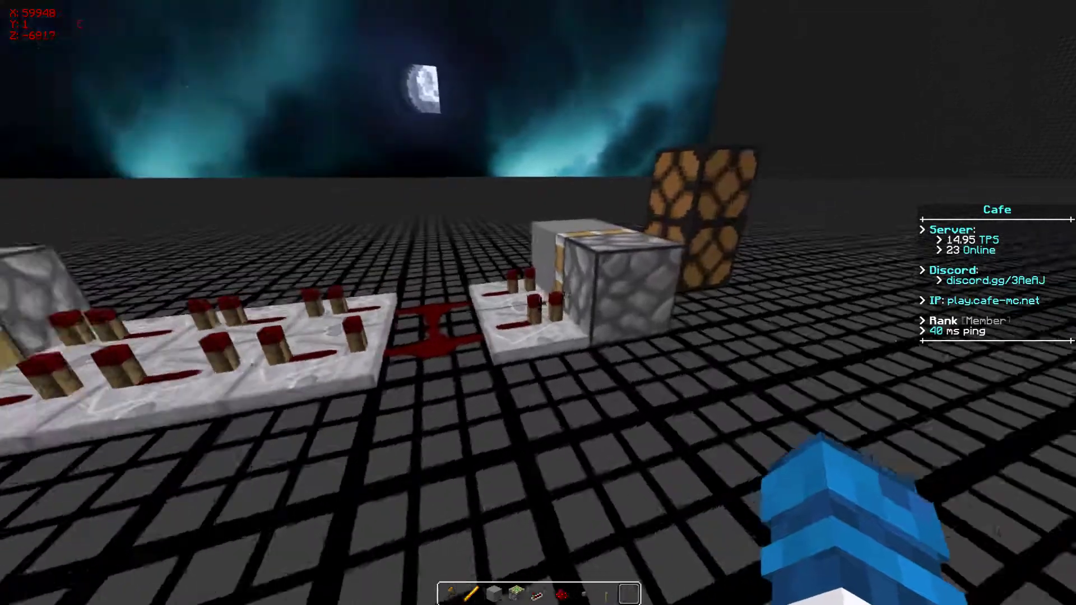
key(w)
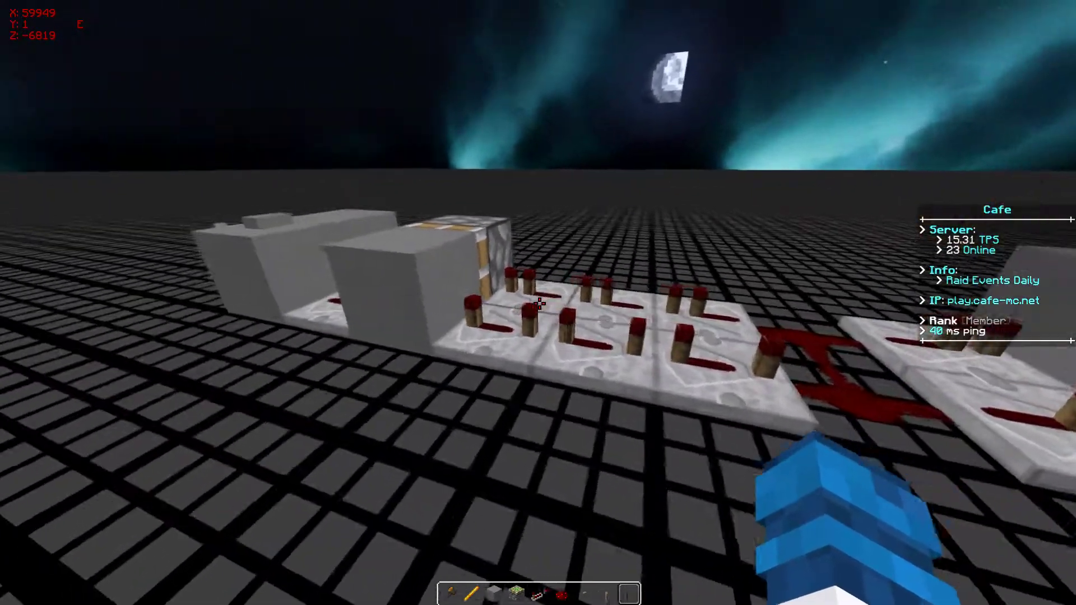
key(w)
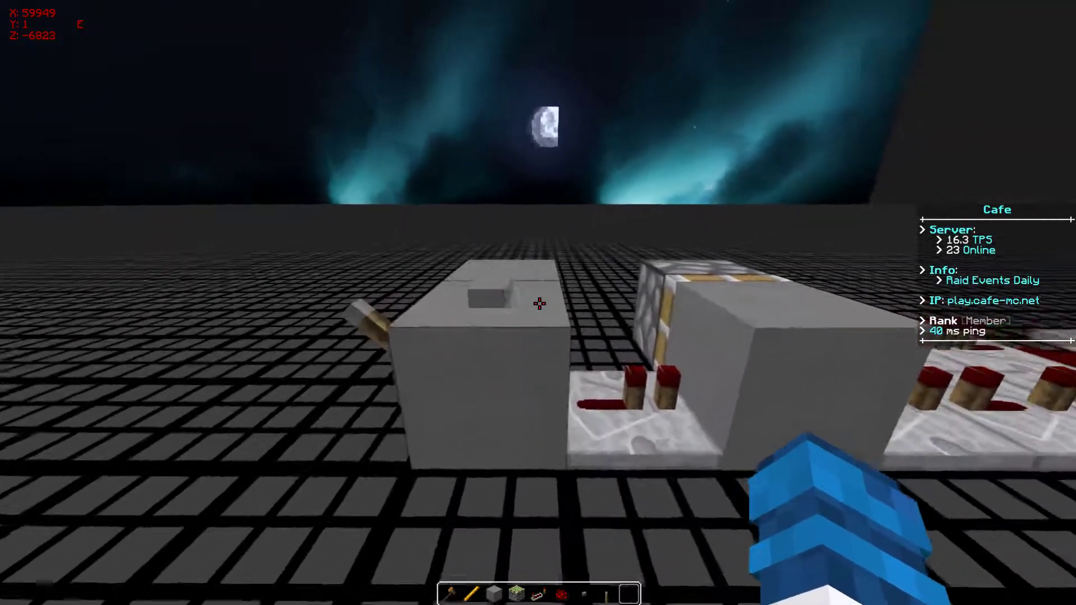
key(w)
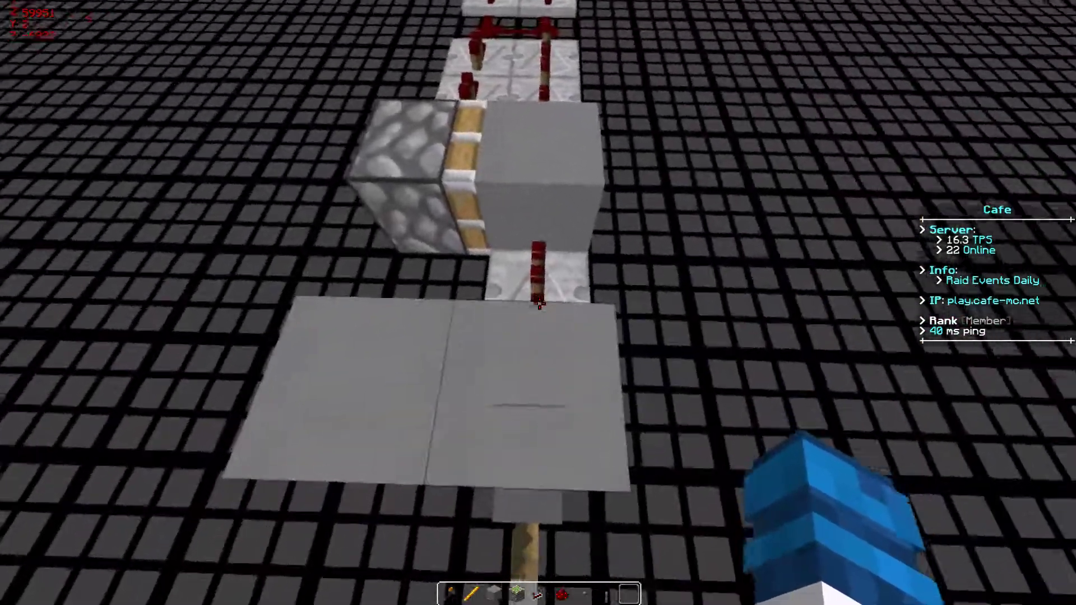
key(w)
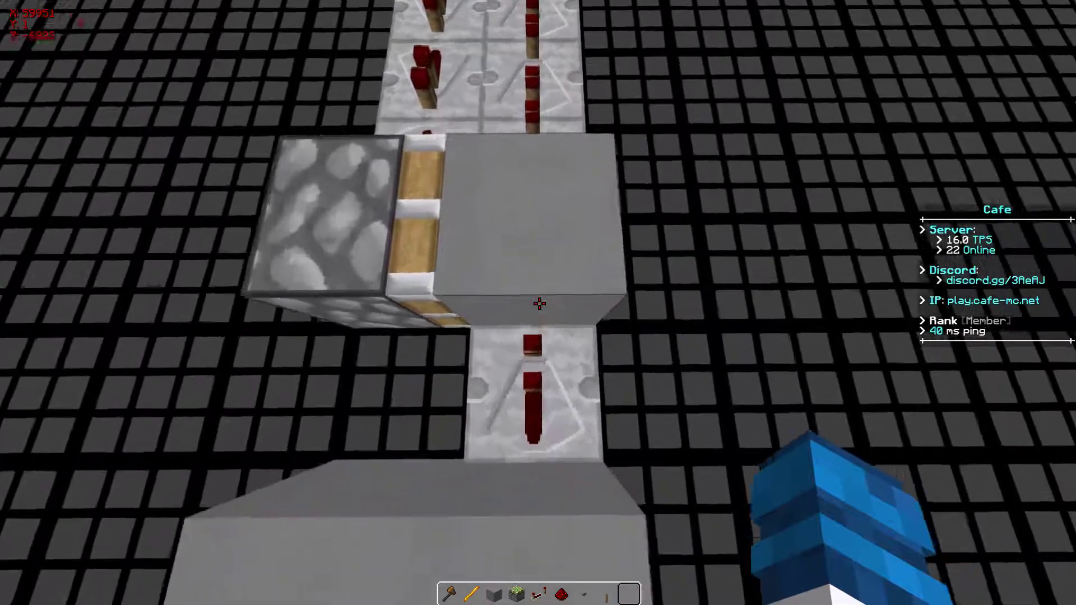
key(w)
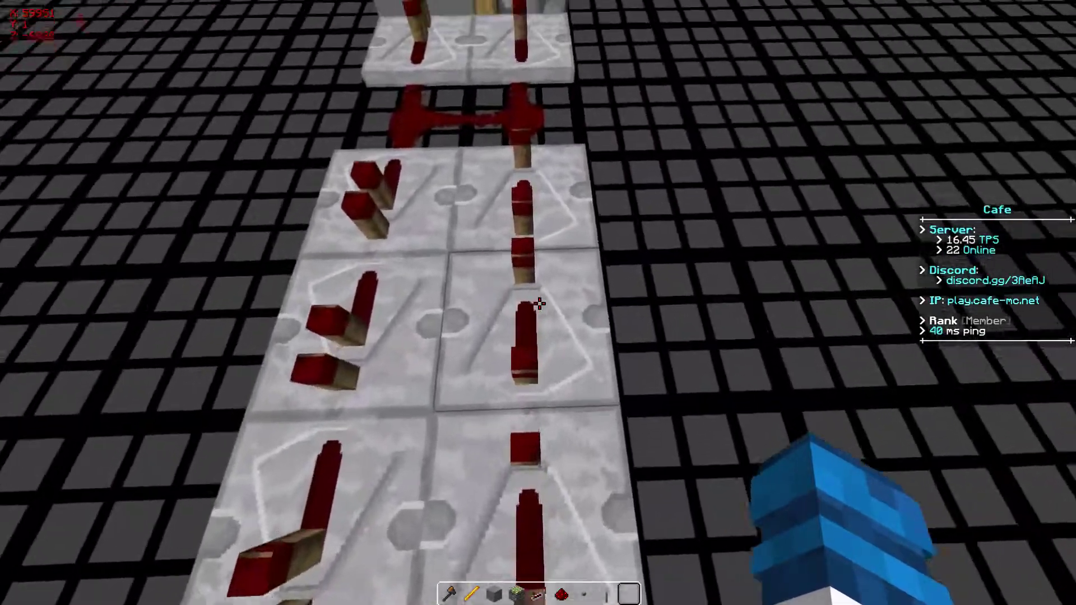
key(s)
key(s)
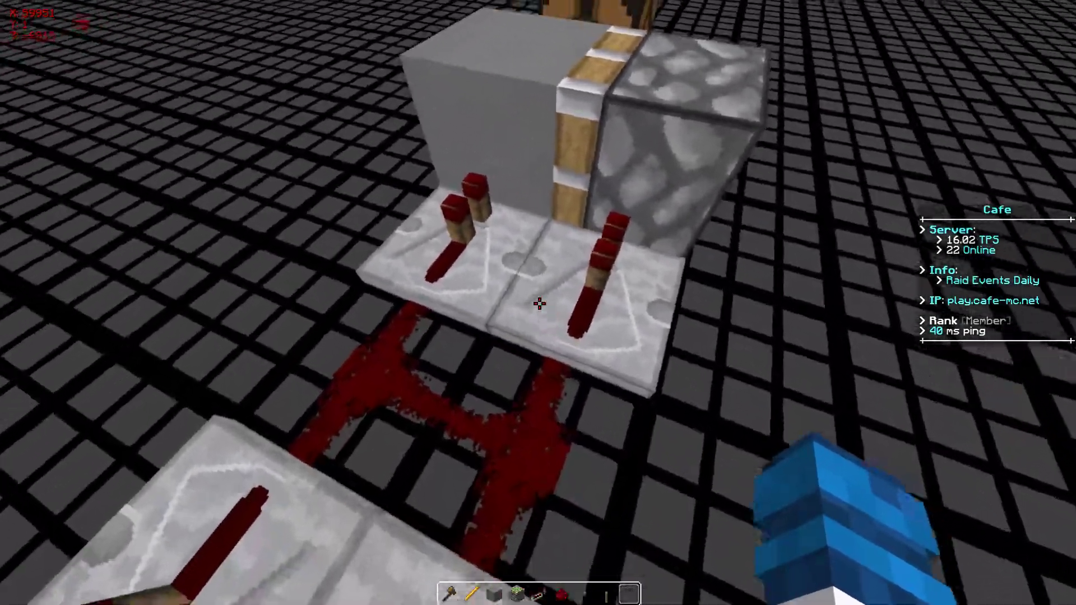
key(w)
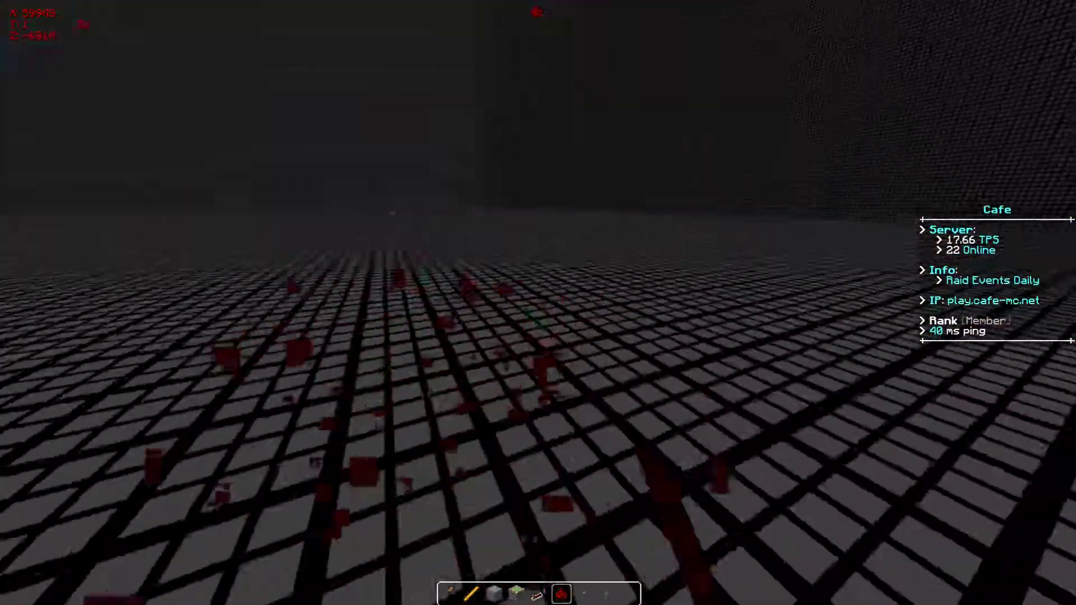
- Hold the blue block and climb onto the cobblestone to look down at the circuit
key(2)
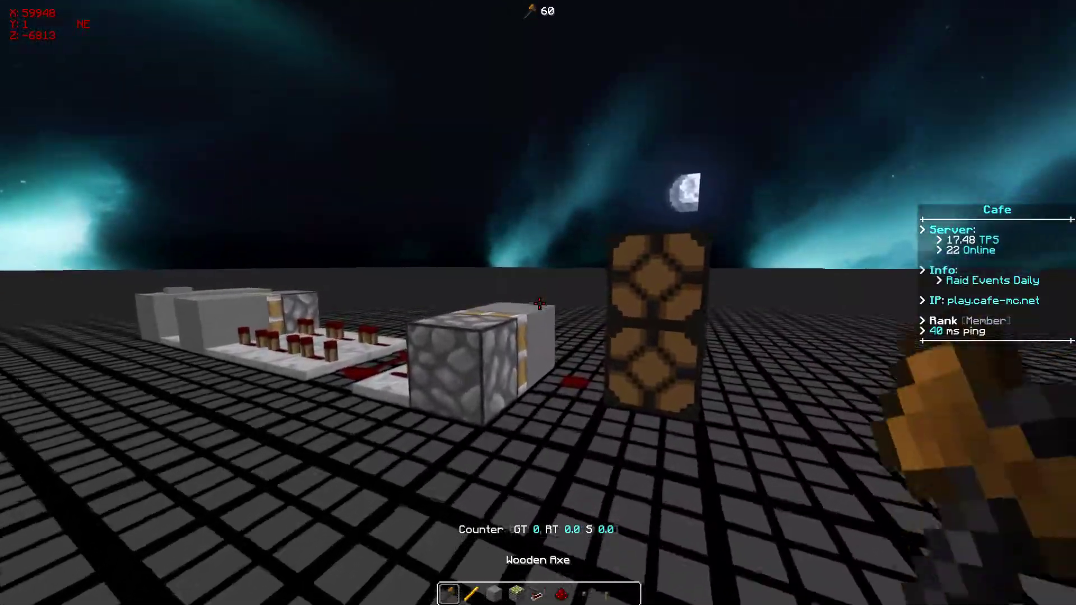
key(9)
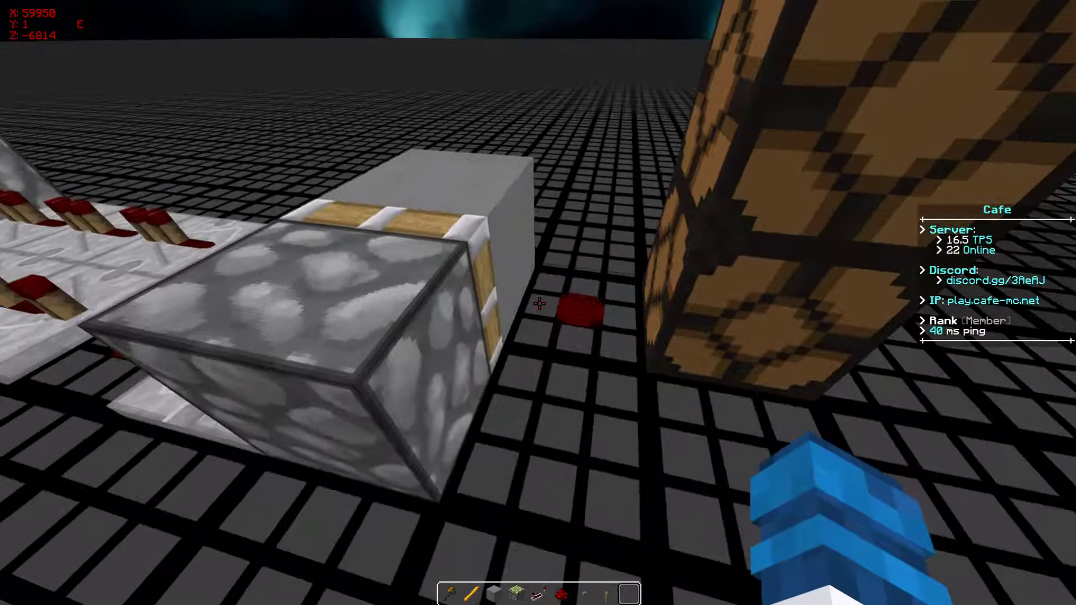
key(w)
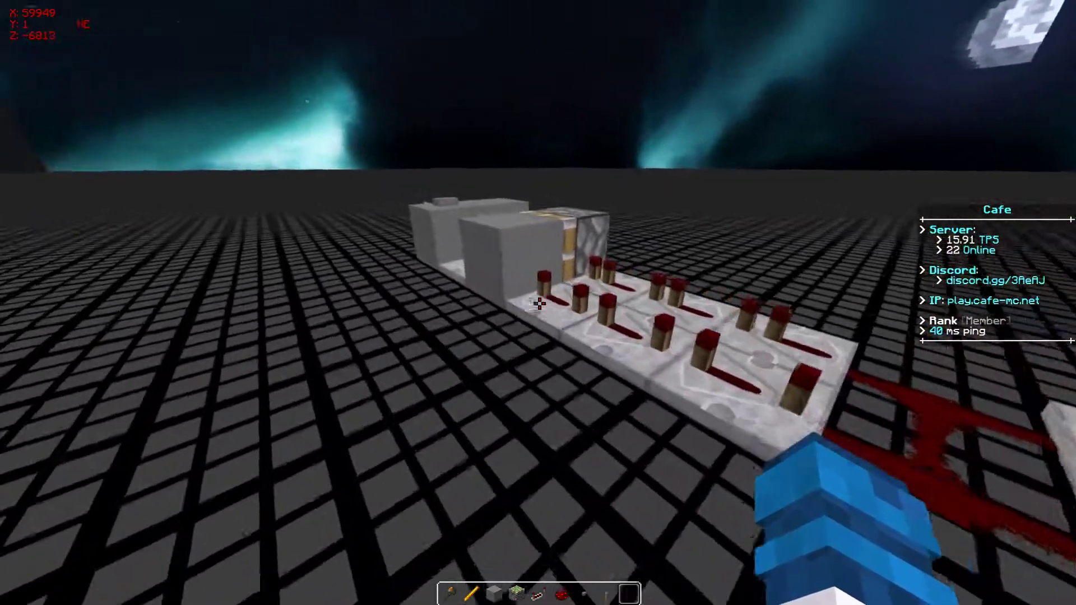
key(s)
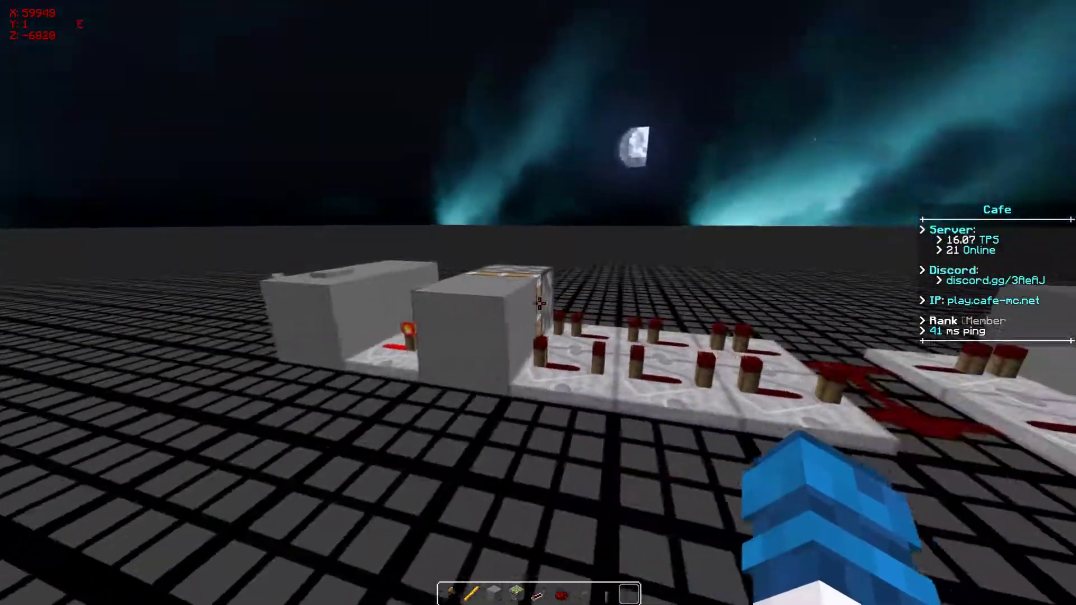
key(w)
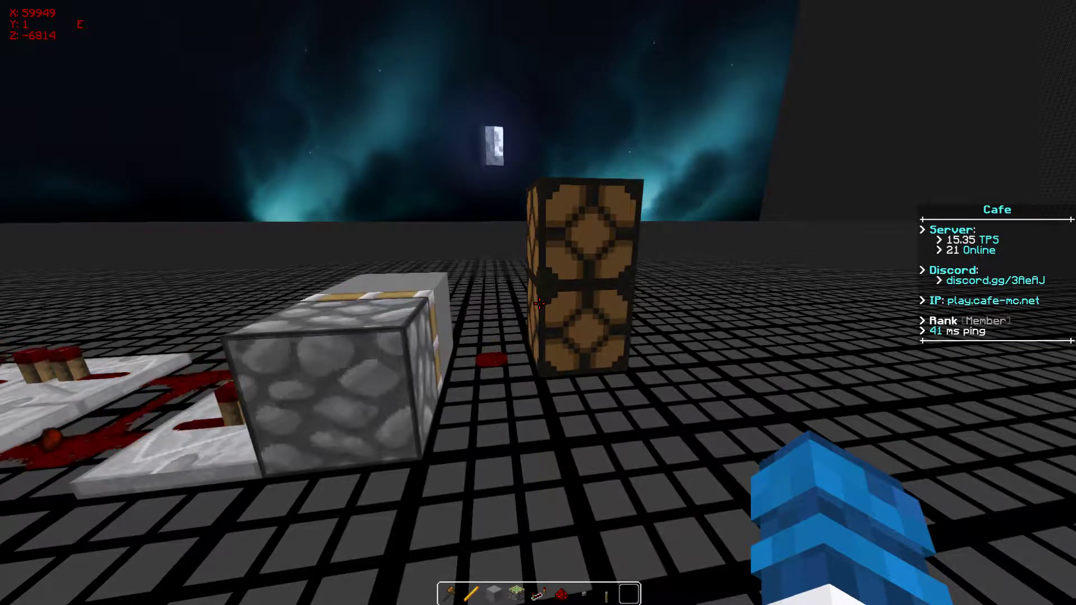
key(w)
key(space)
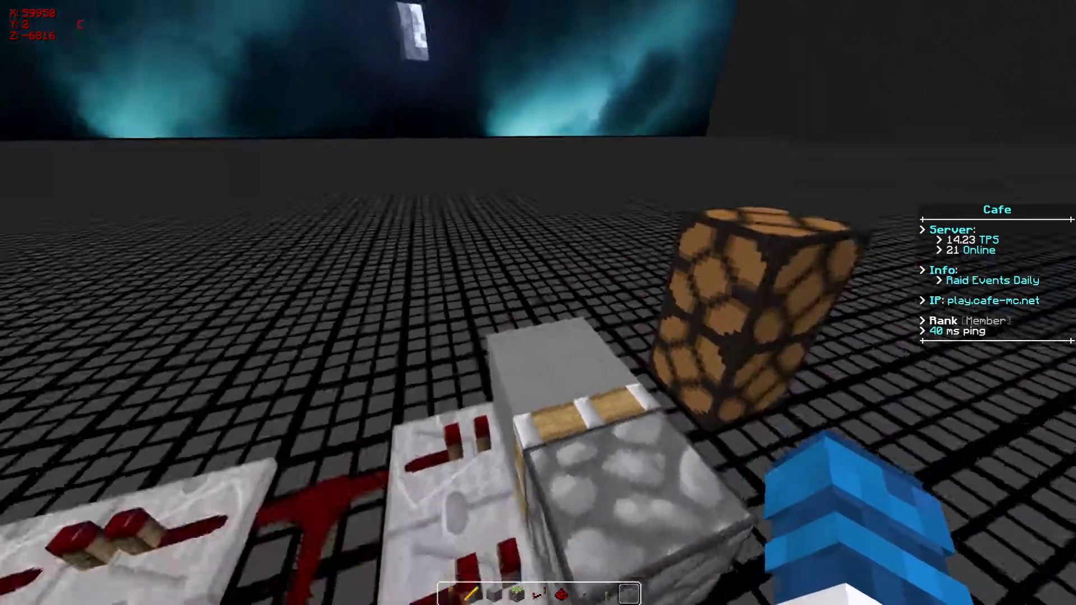
key(s)
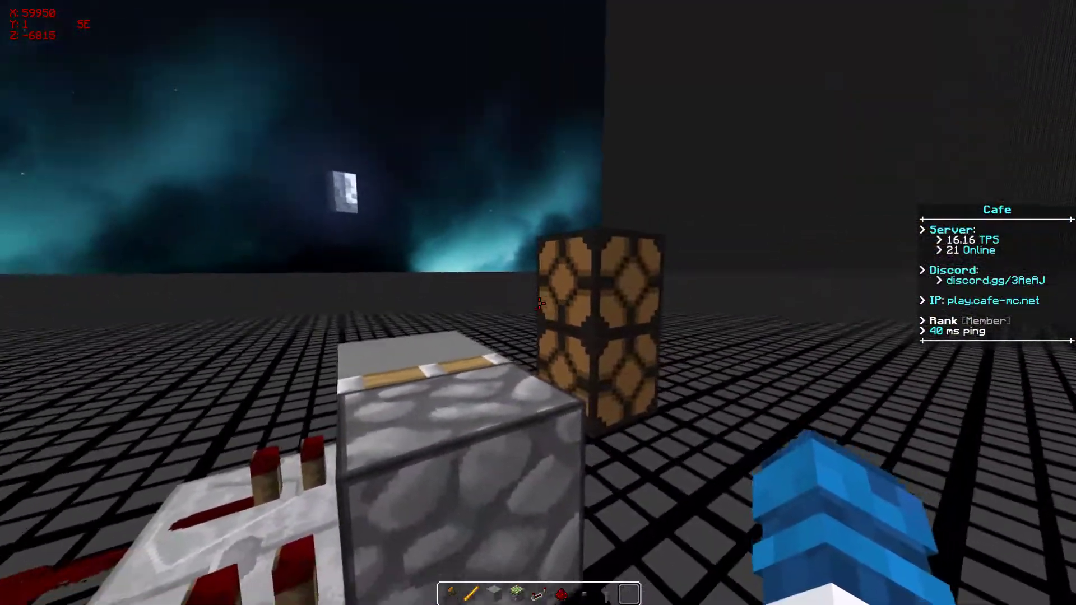
- Swap between the wooden axe and the blue block in the hotbar
key(s)
key(1)
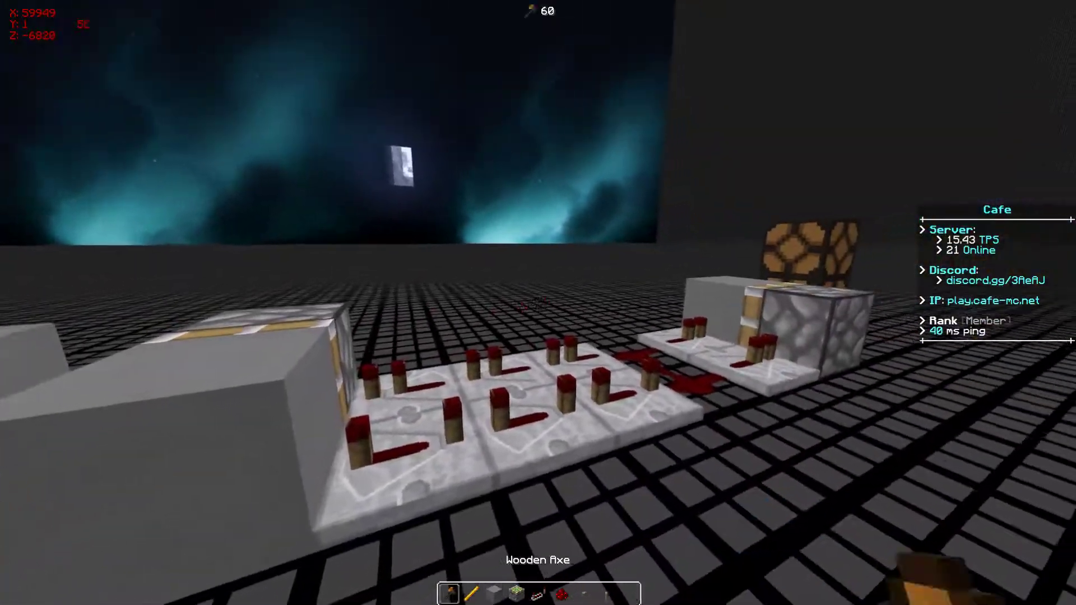
key(9)
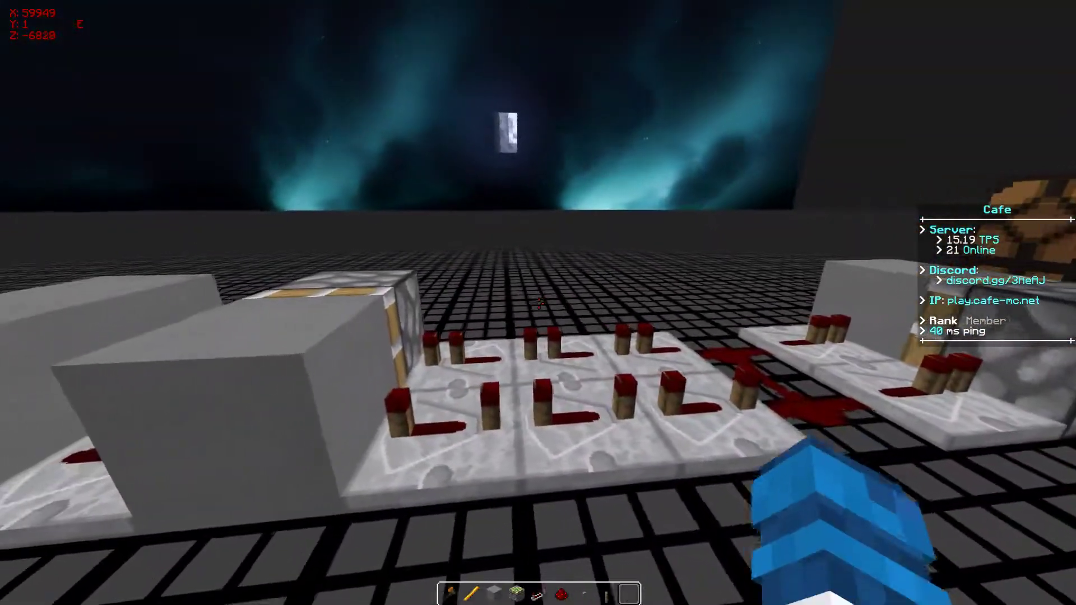
key(1)
key(9)
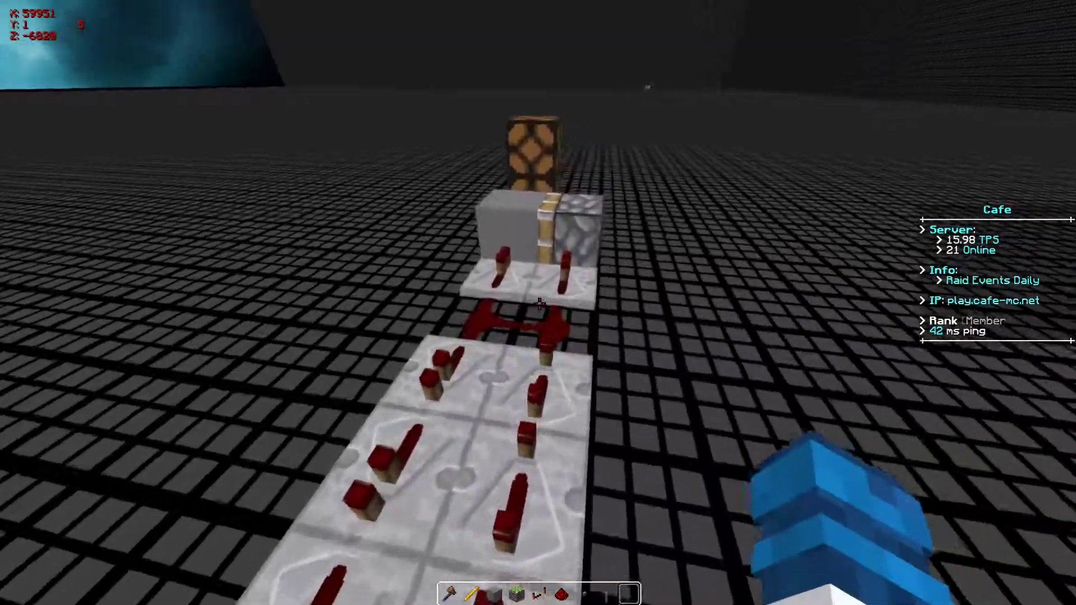
- Inspect the piston, slabs, lamp and both repeater circuits from several distances
key(w)
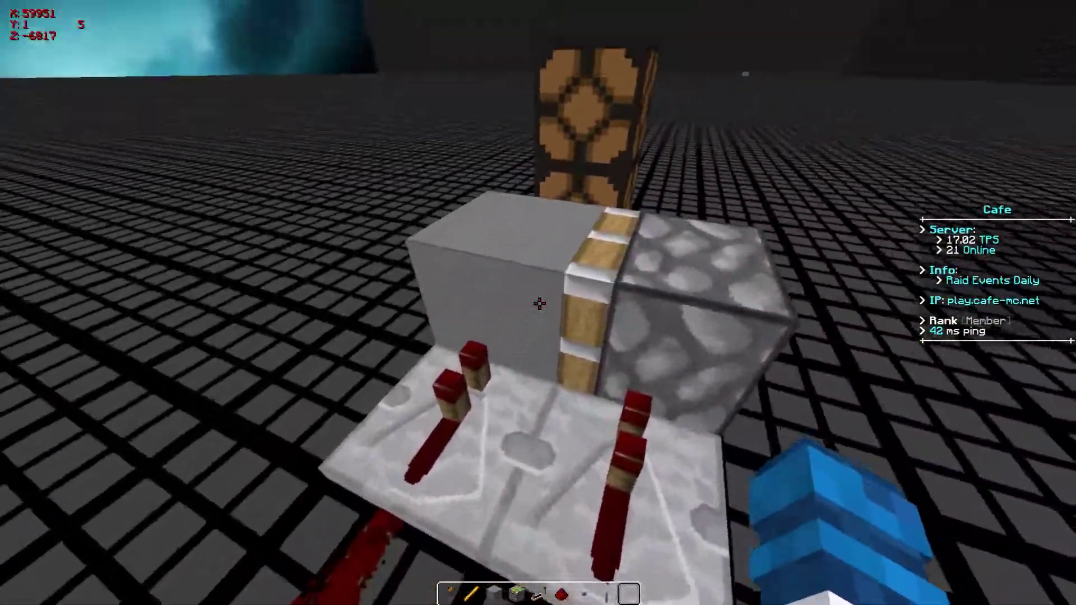
key(s)
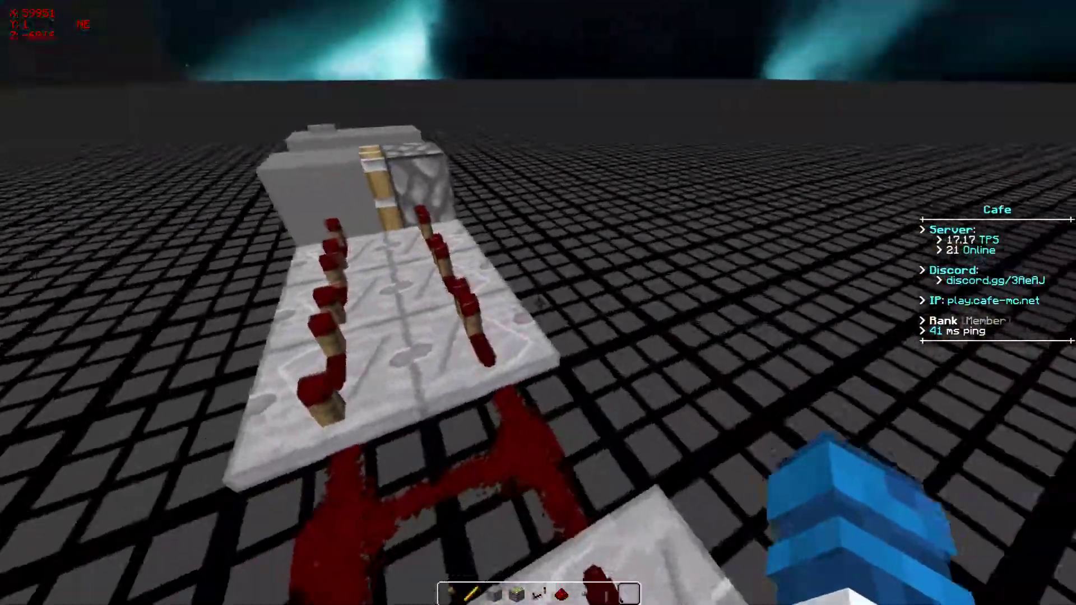
key(w)
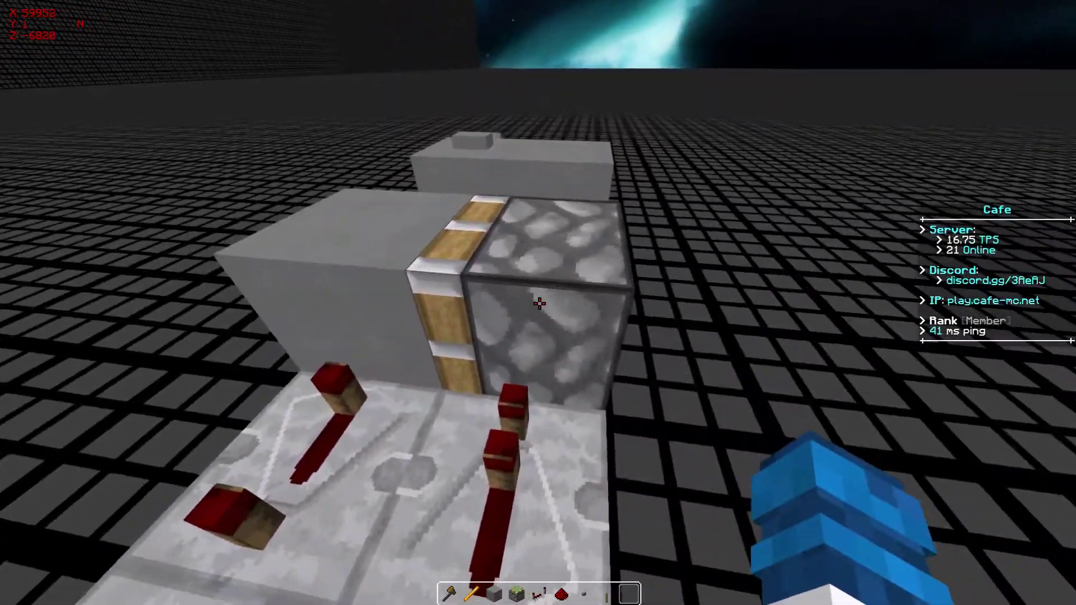
key(s)
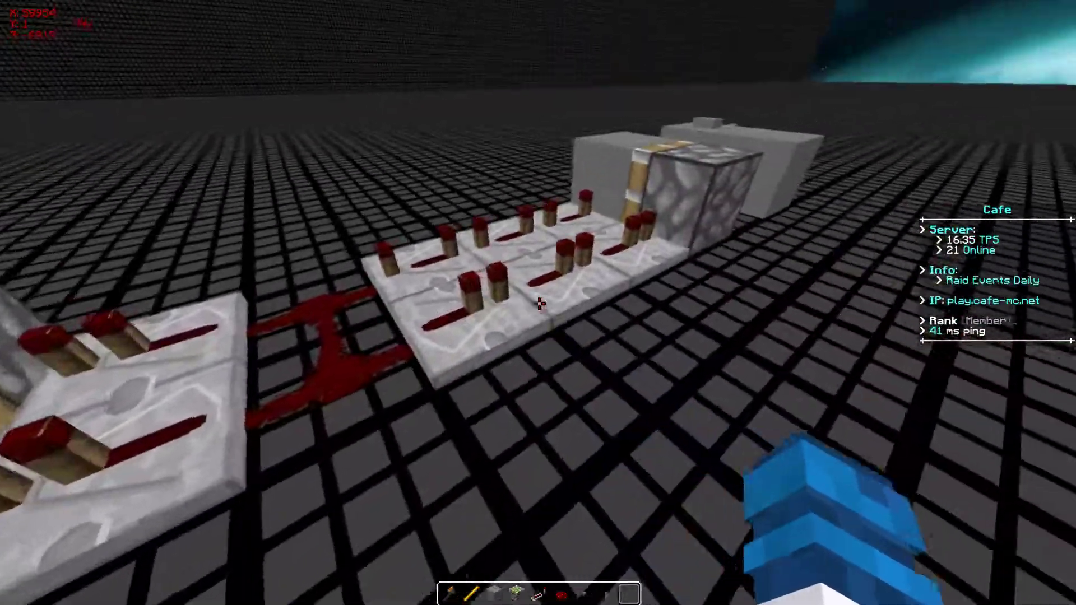
key(w)
key(s)
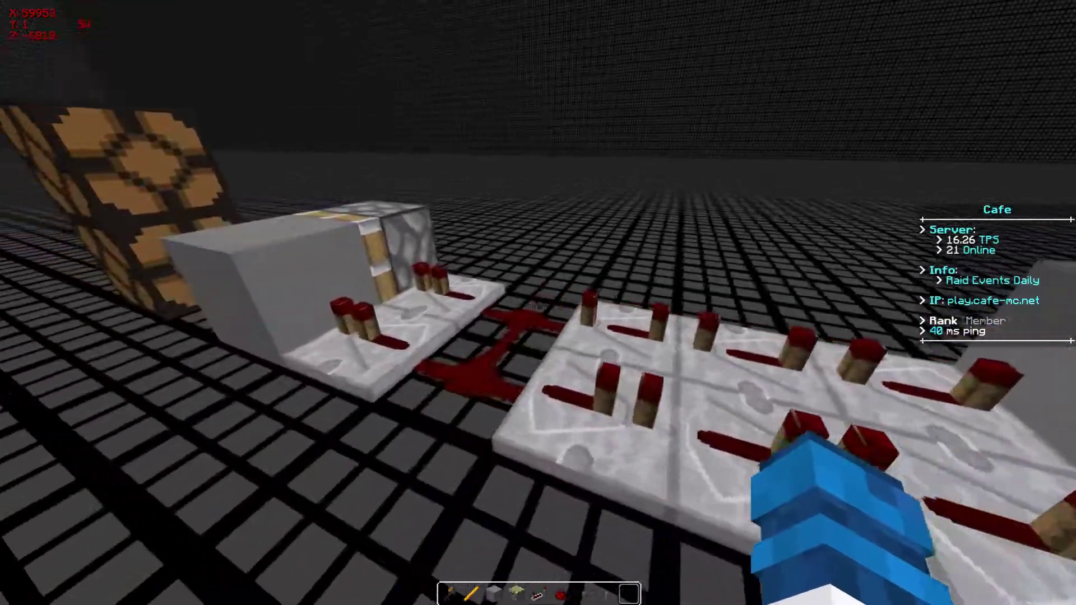
key(d)
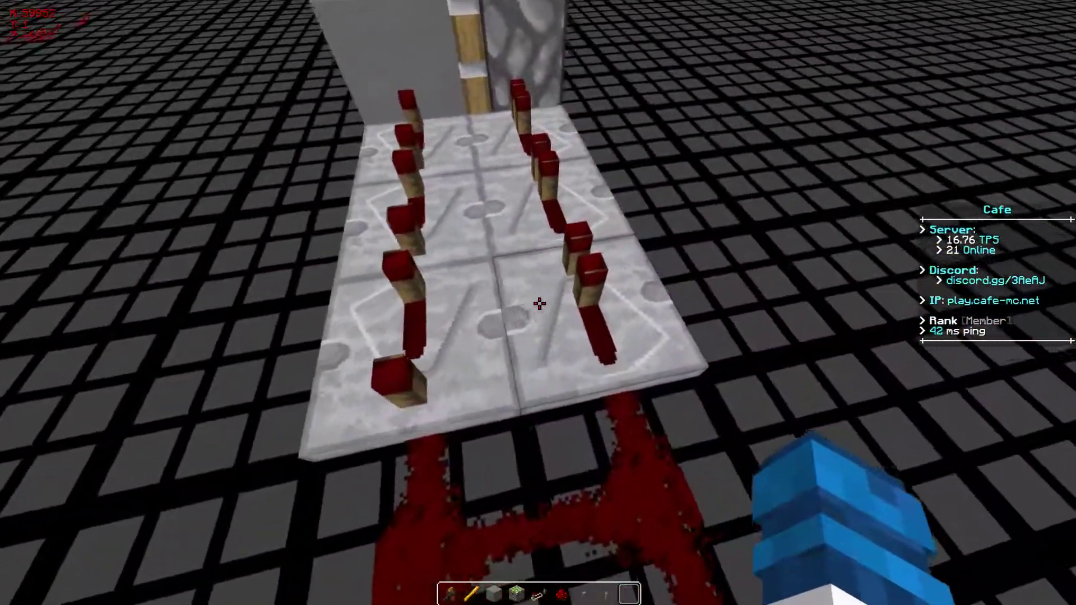
key(s)
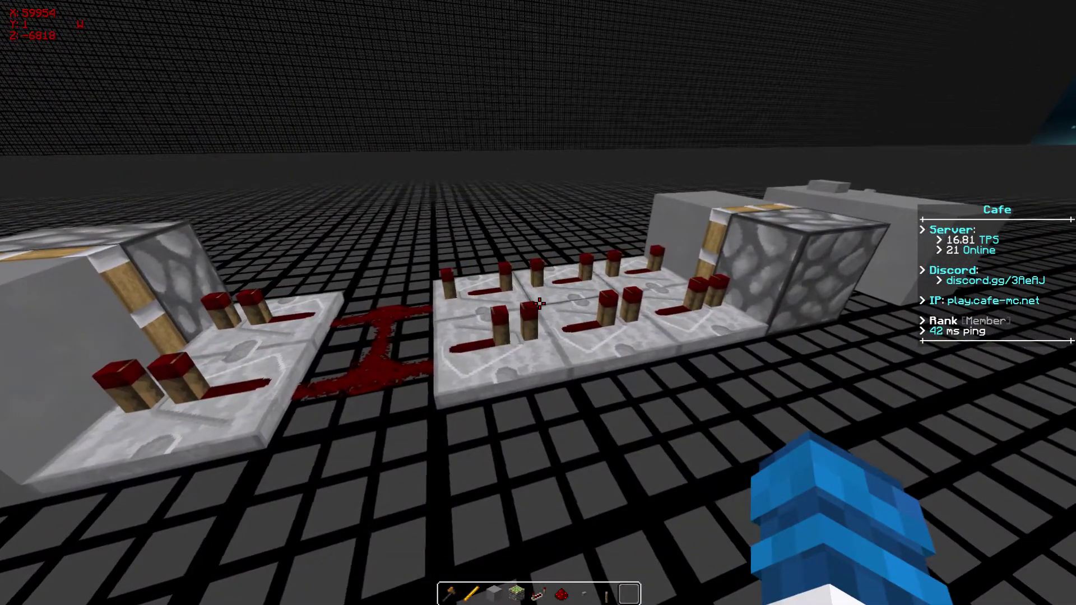
key(w)
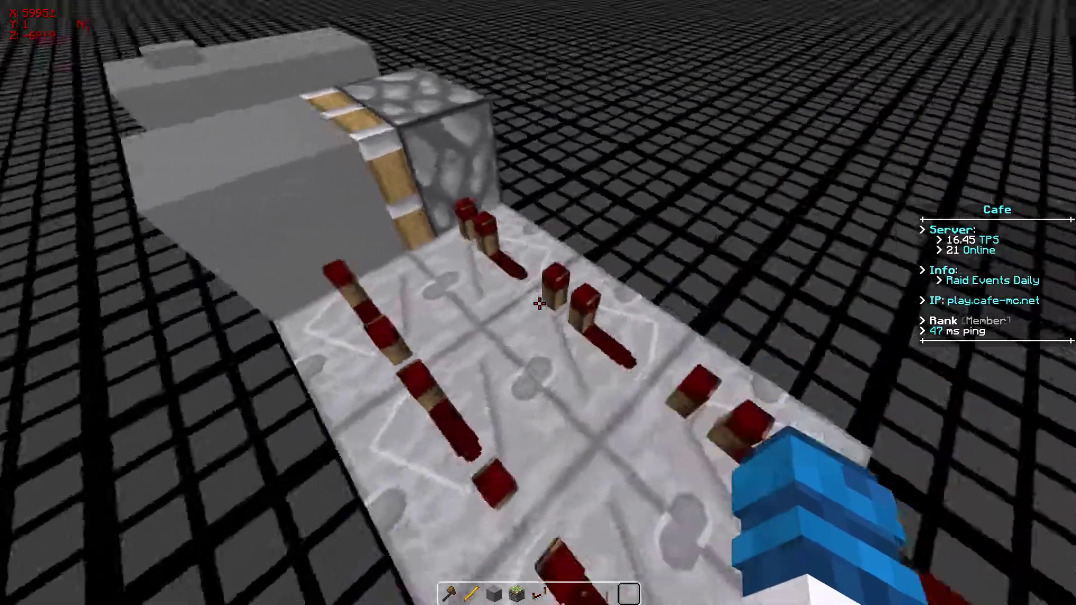
key(w)
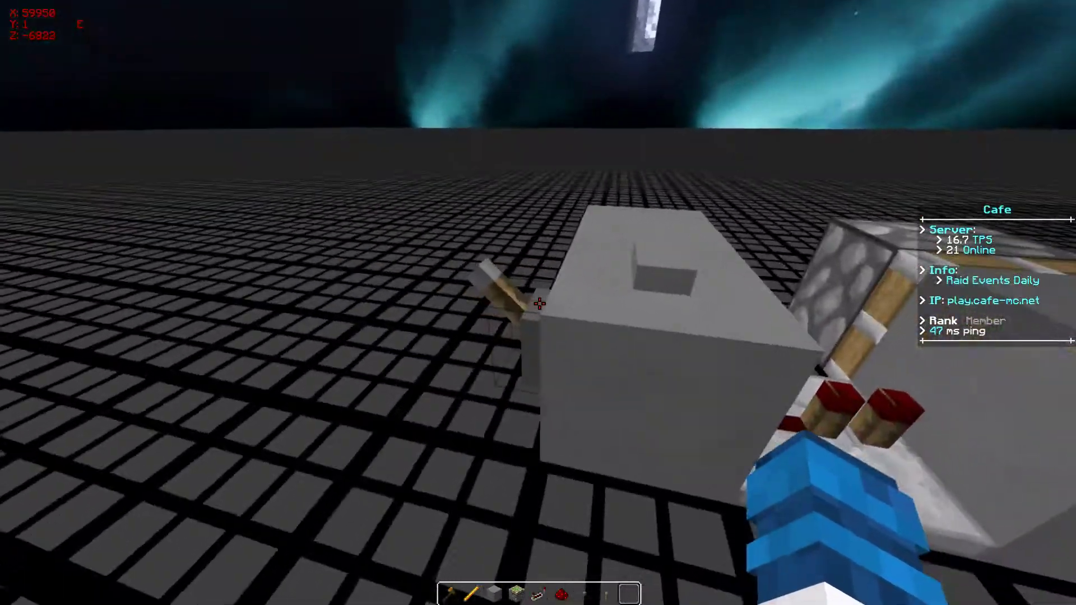
key(s)
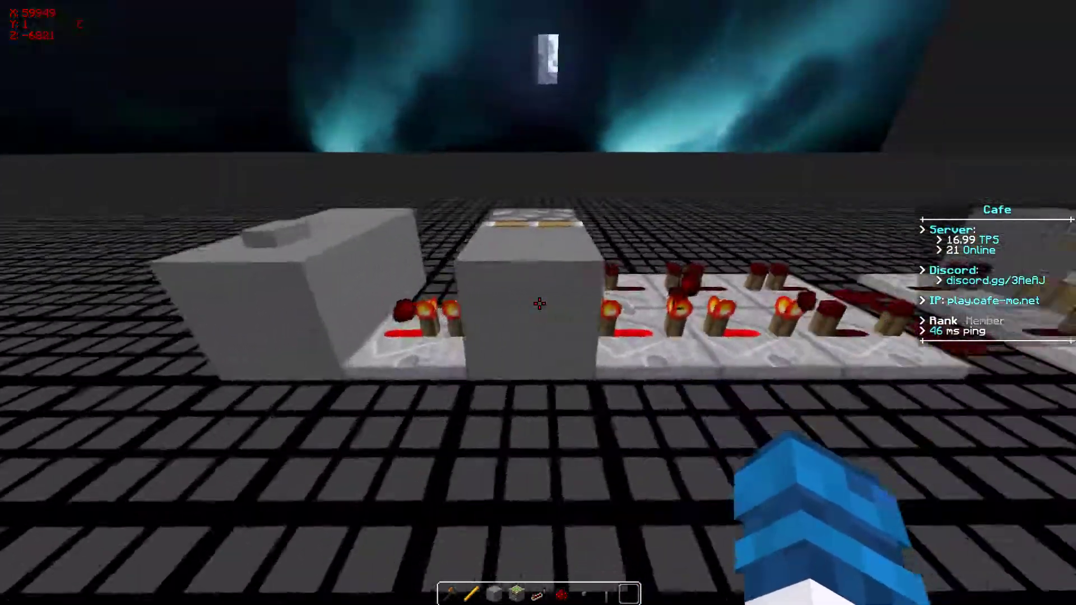
key(w)
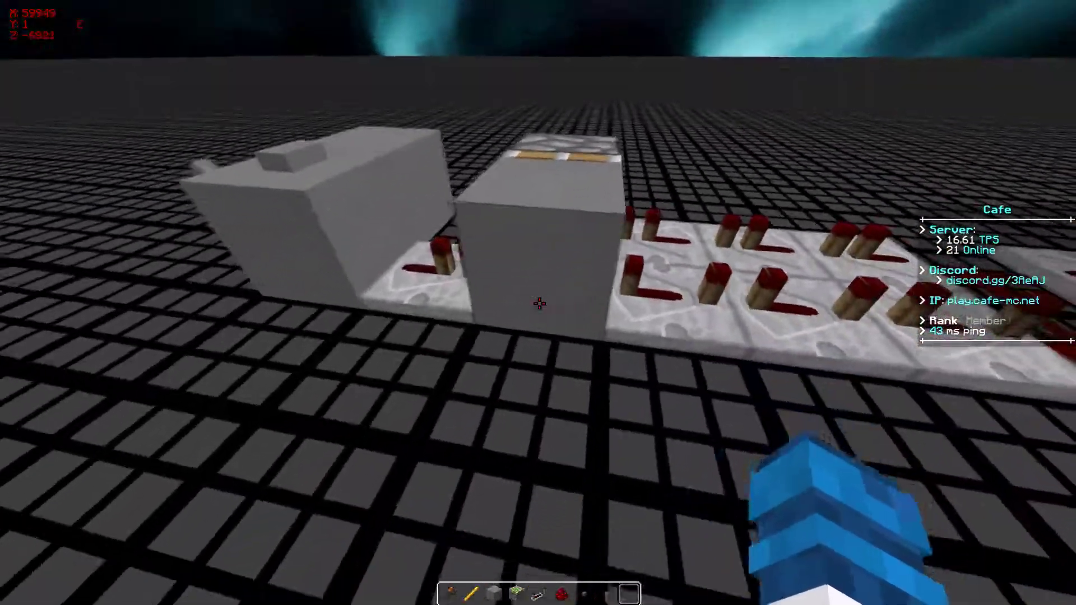
- Place a stone block beside the repeater circuit
key(3)
right_click(539, 304)
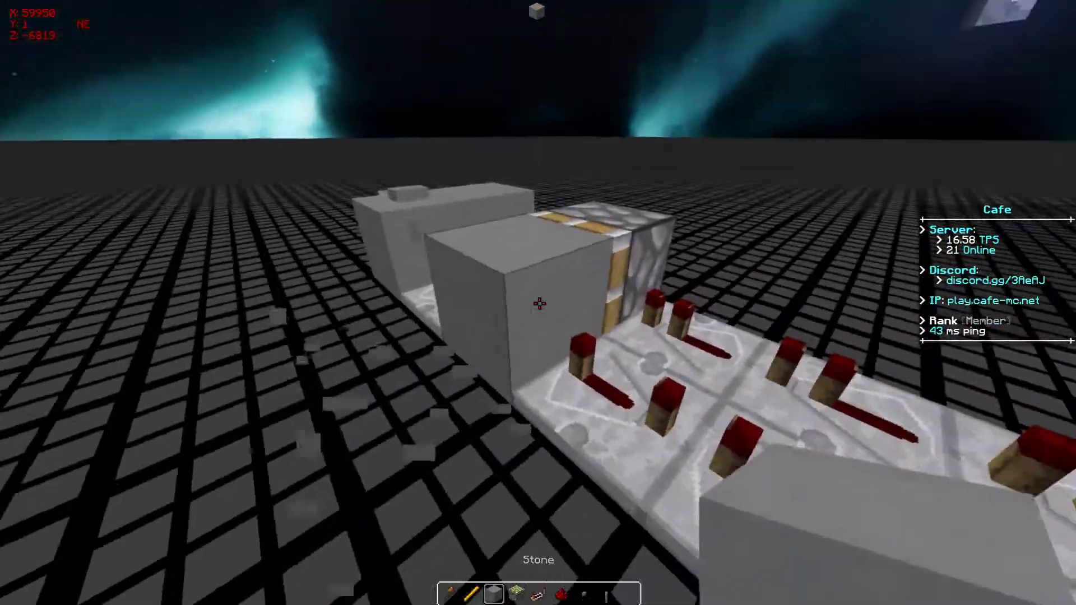
key(d)
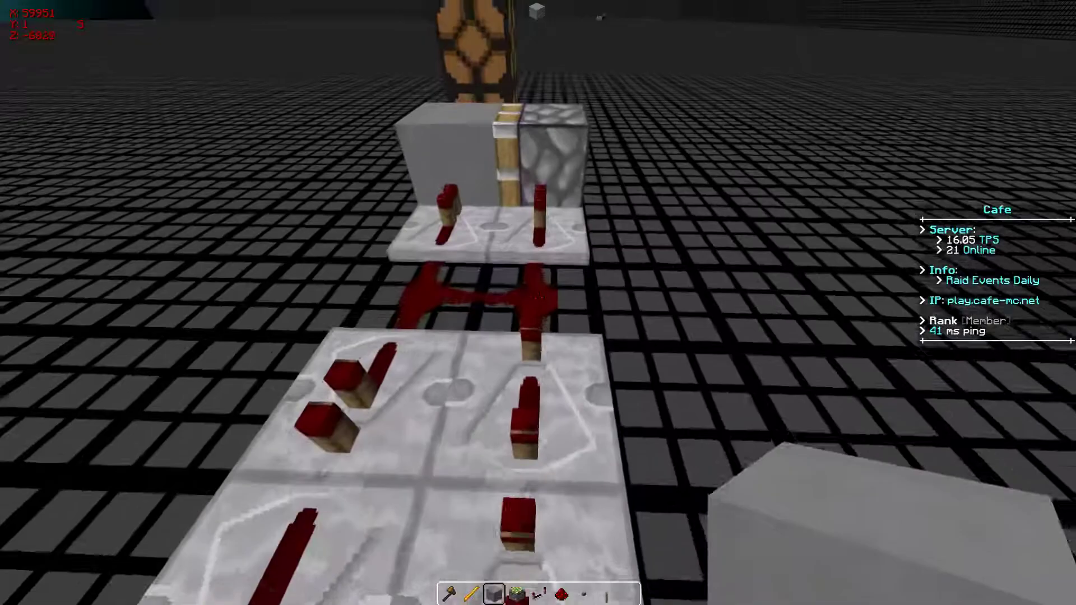
scroll(539, 303, down, 2)
scroll(539, 304, down, 4)
scroll(539, 303, down, 3)
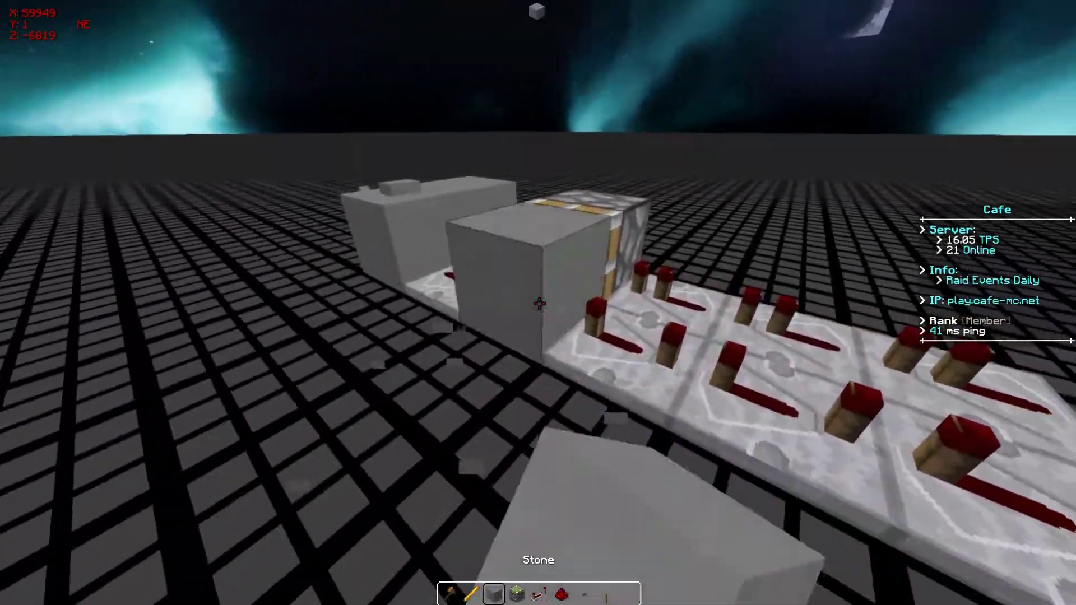
scroll(538, 304, up, 2)
scroll(539, 304, up, 1)
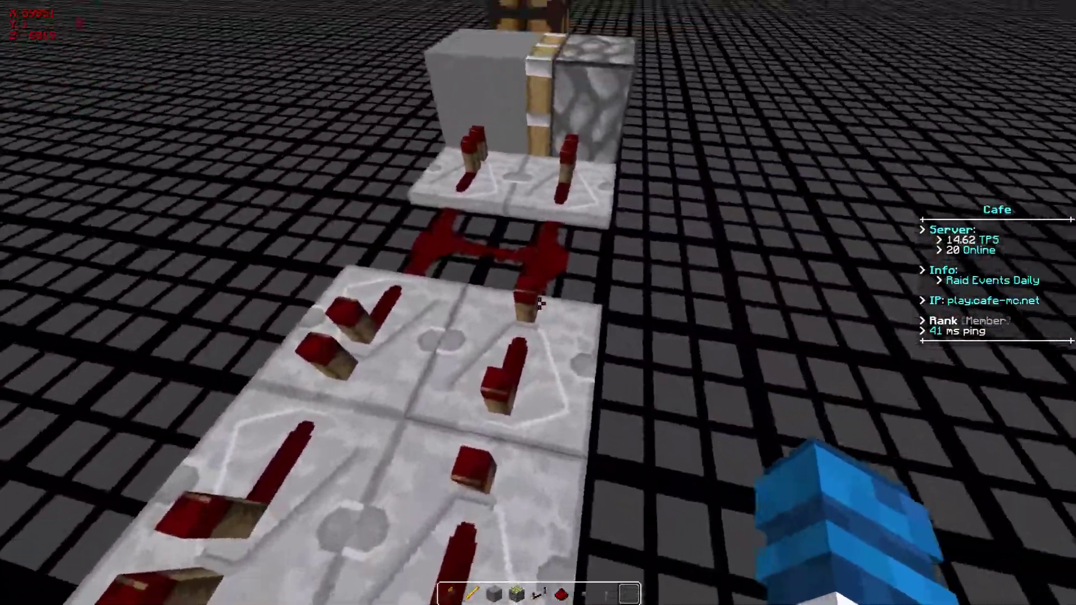
scroll(538, 303, up, 1)
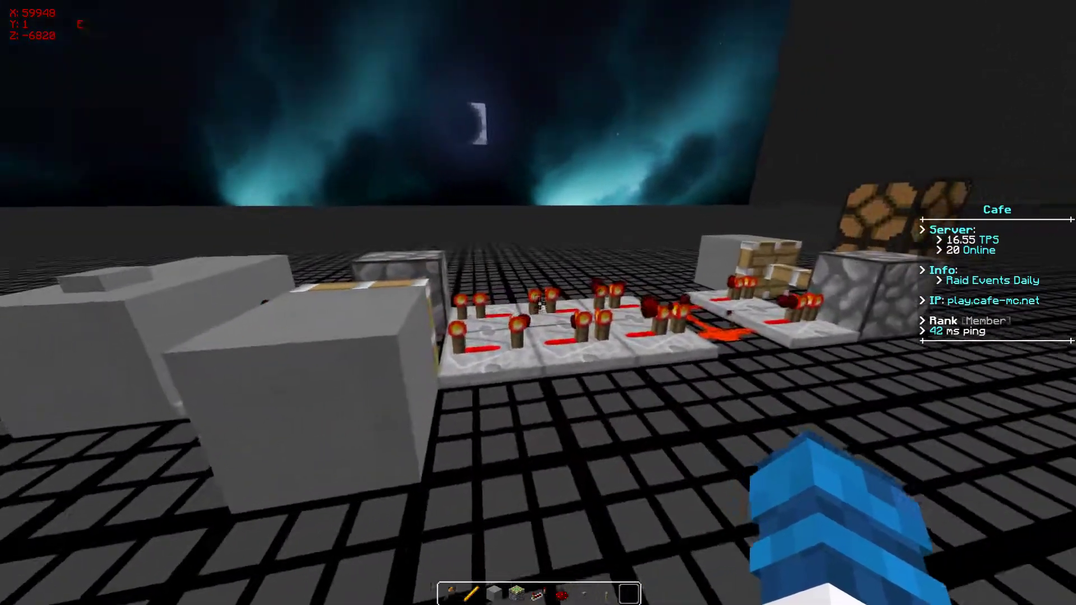
- Holding repeaters, line up the repeater line and lamp in view
key(d)
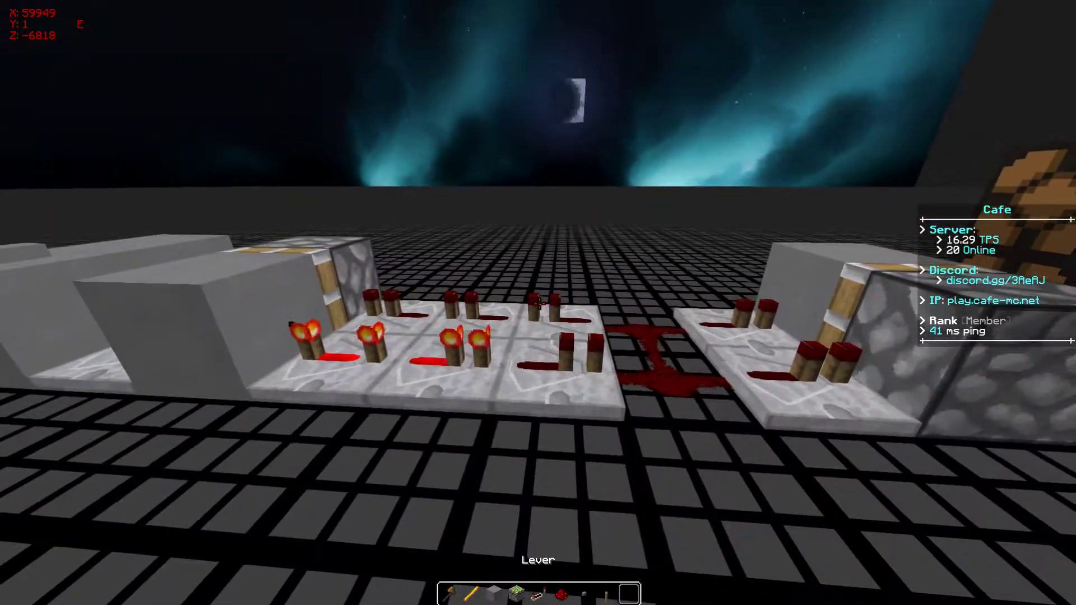
key(a)
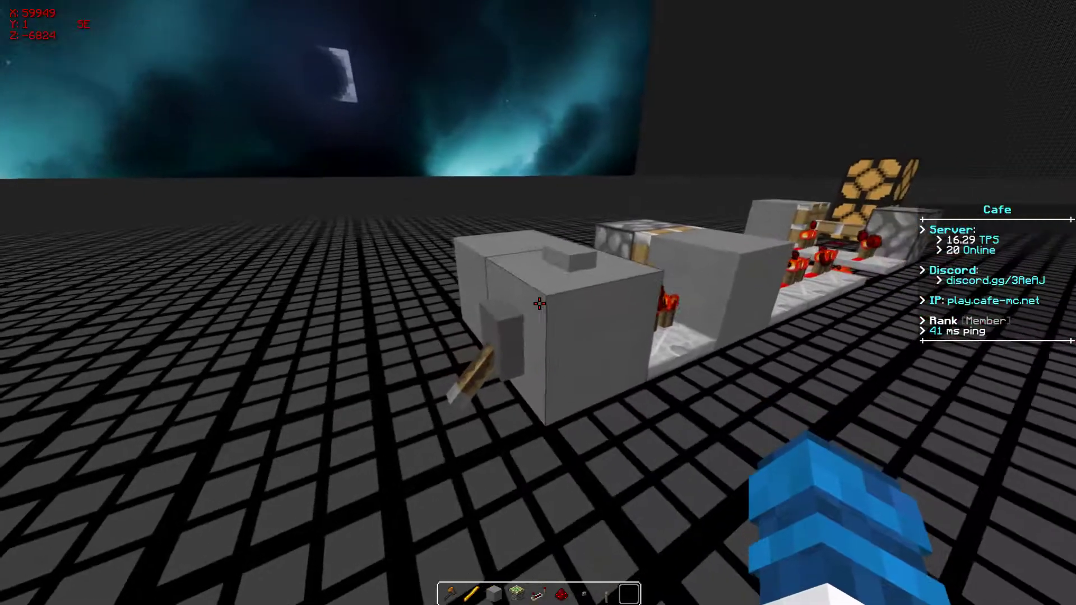
key(d)
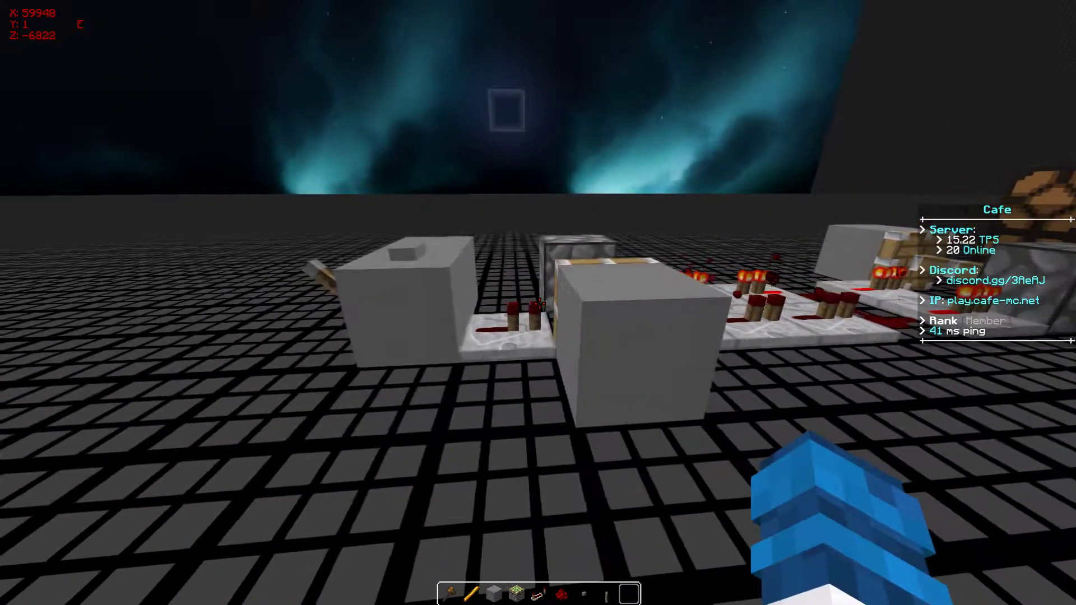
key(w)
key(5)
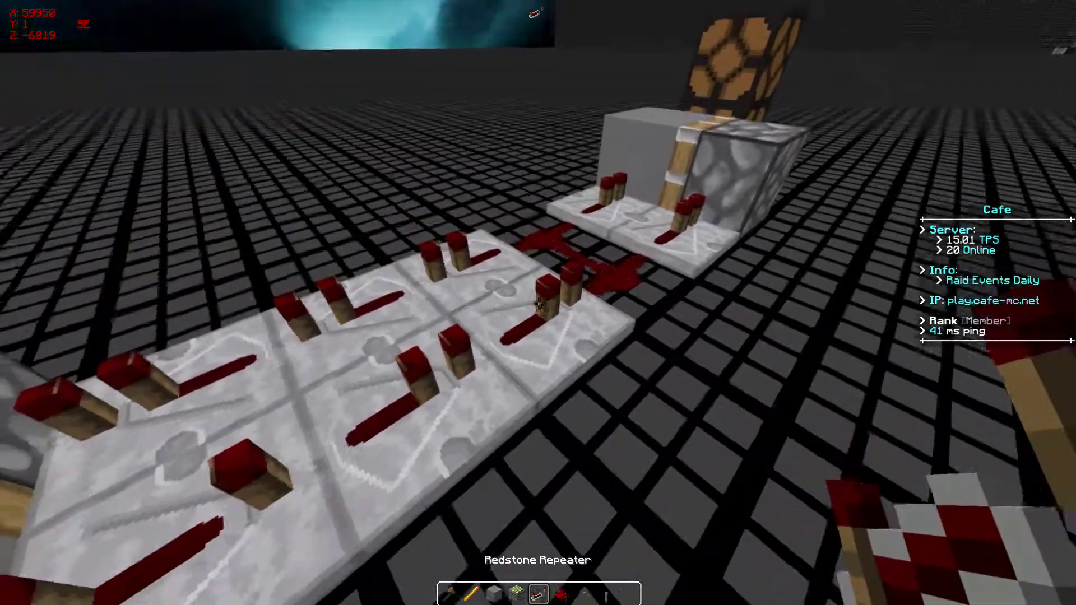
key(a)
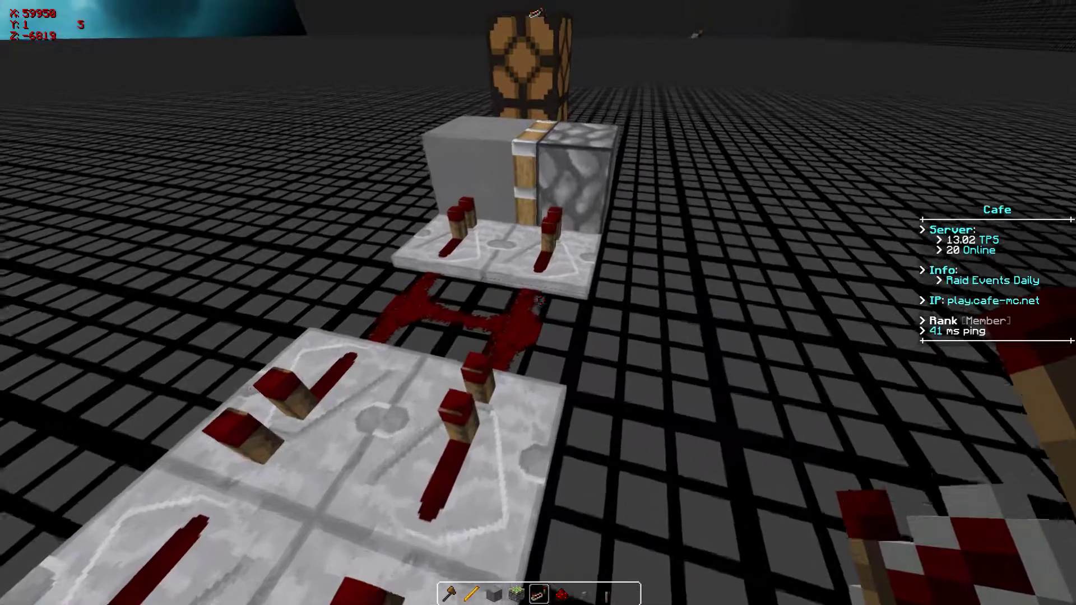
- Mark both section corners with the wooden axe and run //move 2
key(1)
click(538, 303)
right_click(538, 303)
key(s)
text(//move 2)
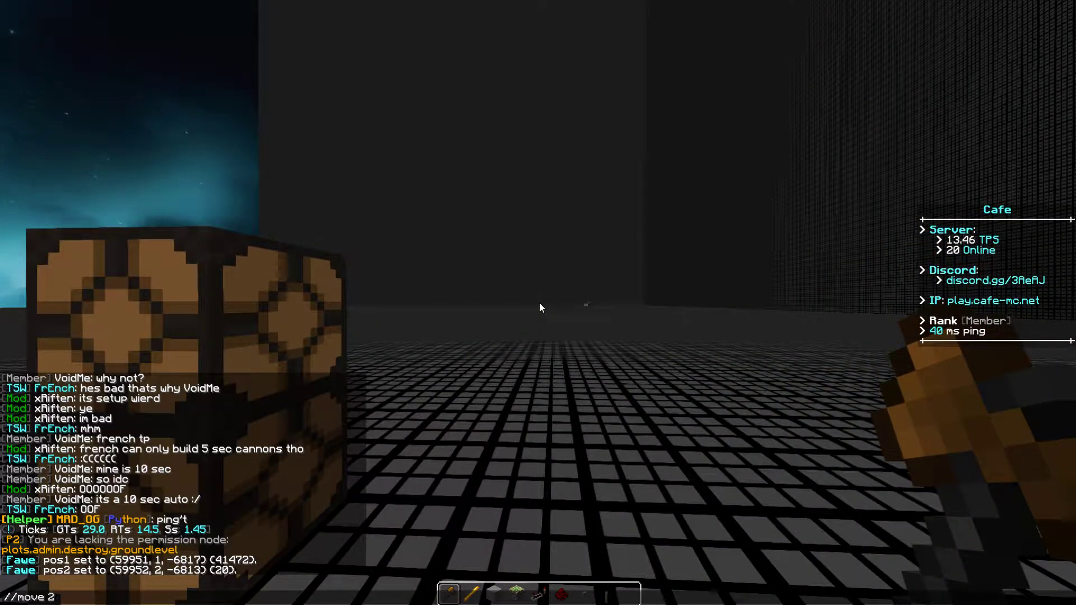
key(Return)
scroll(538, 303, up, 2)
scroll(538, 302, up, 1)
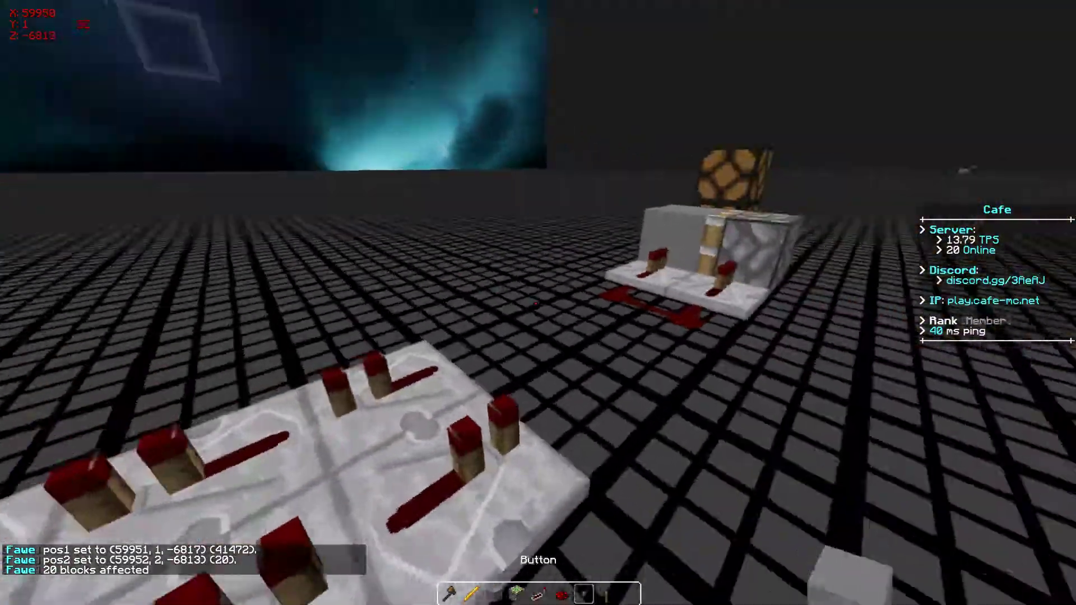
scroll(538, 302, up, 2)
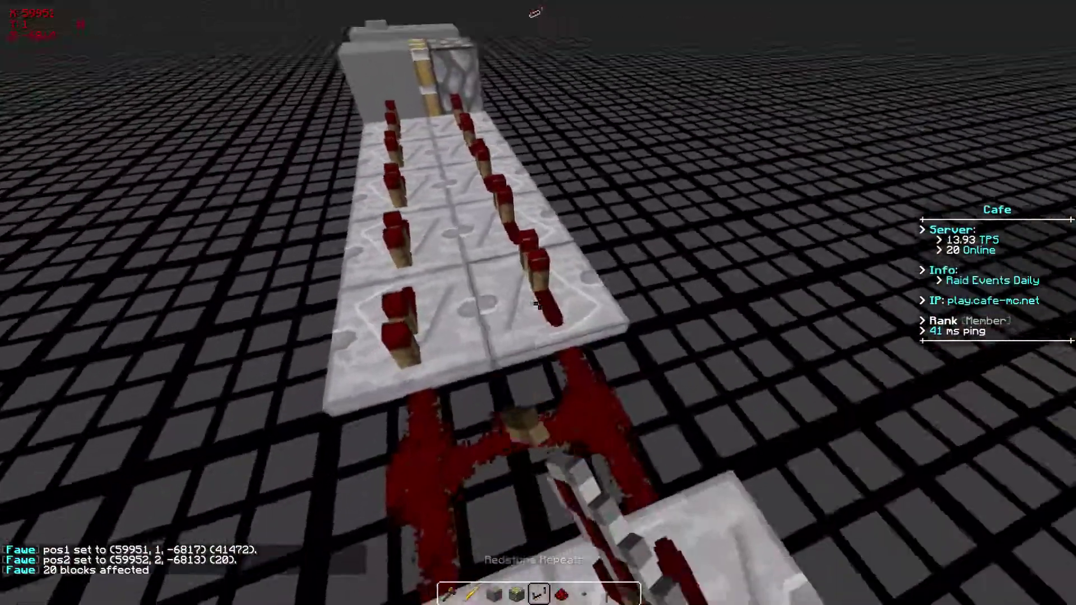
scroll(538, 303, up, 4)
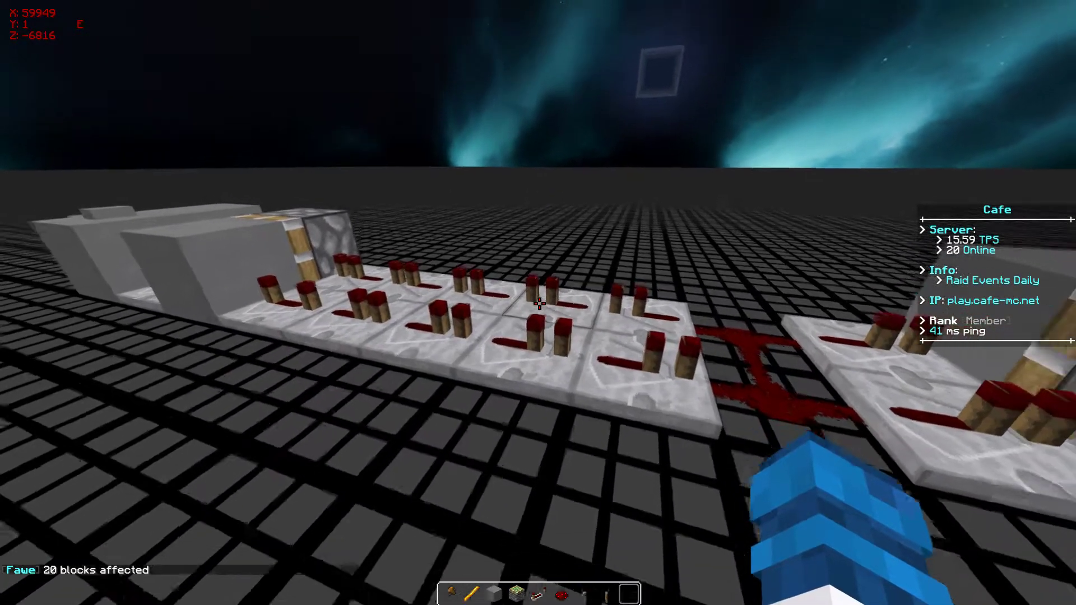
key(s)
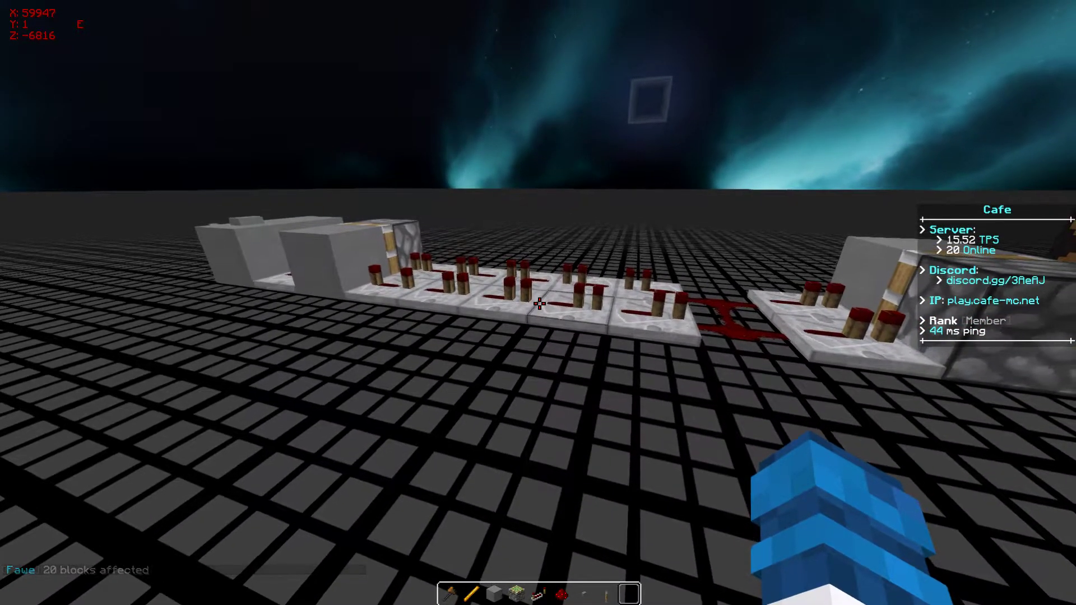
key(w)
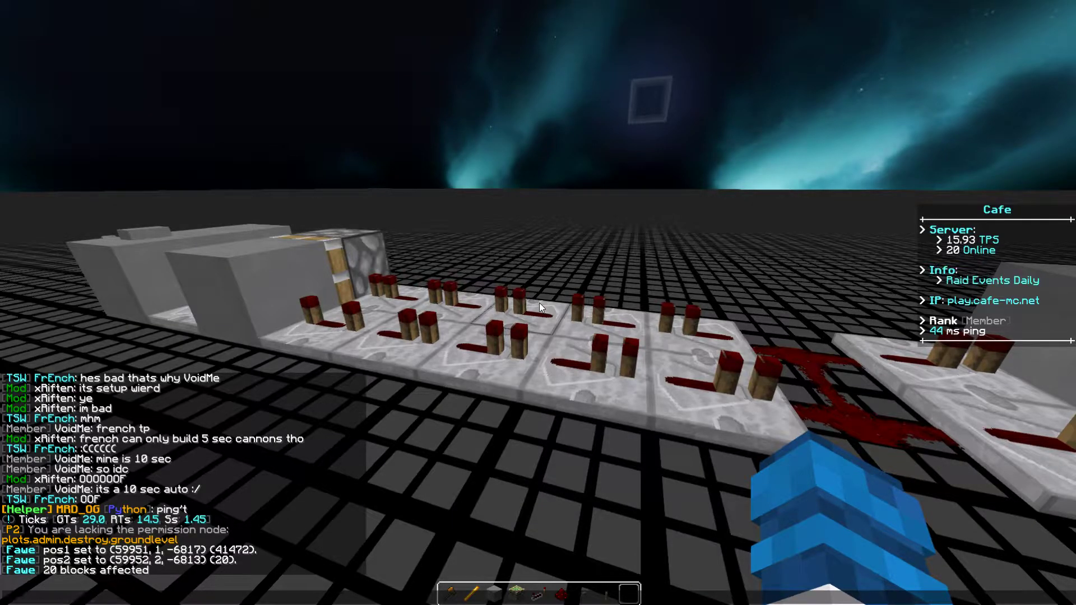
key(F5)
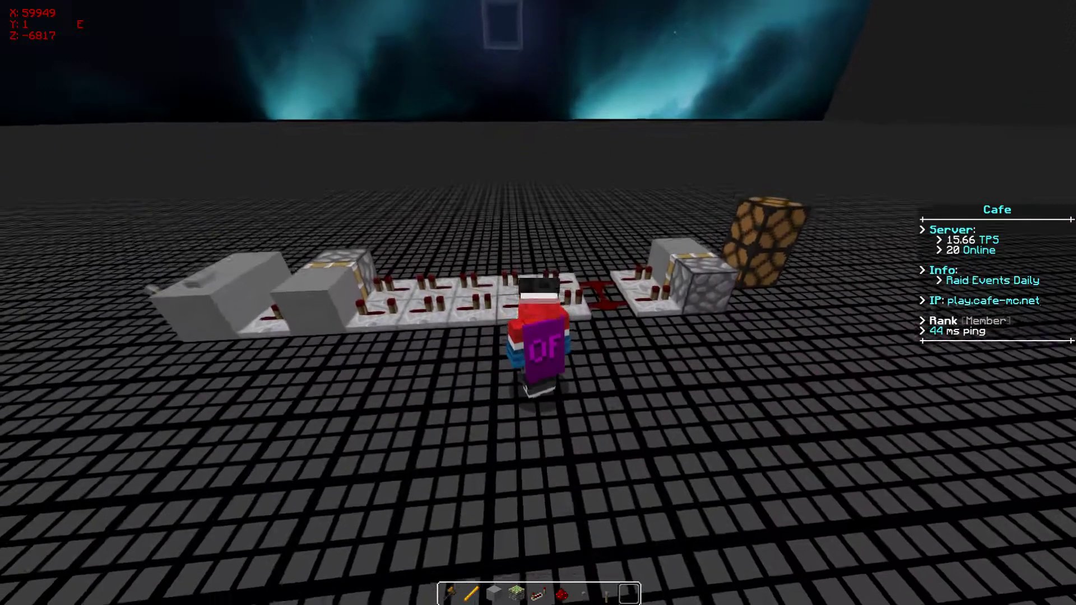
key(F5)
key(F5)
key(s)
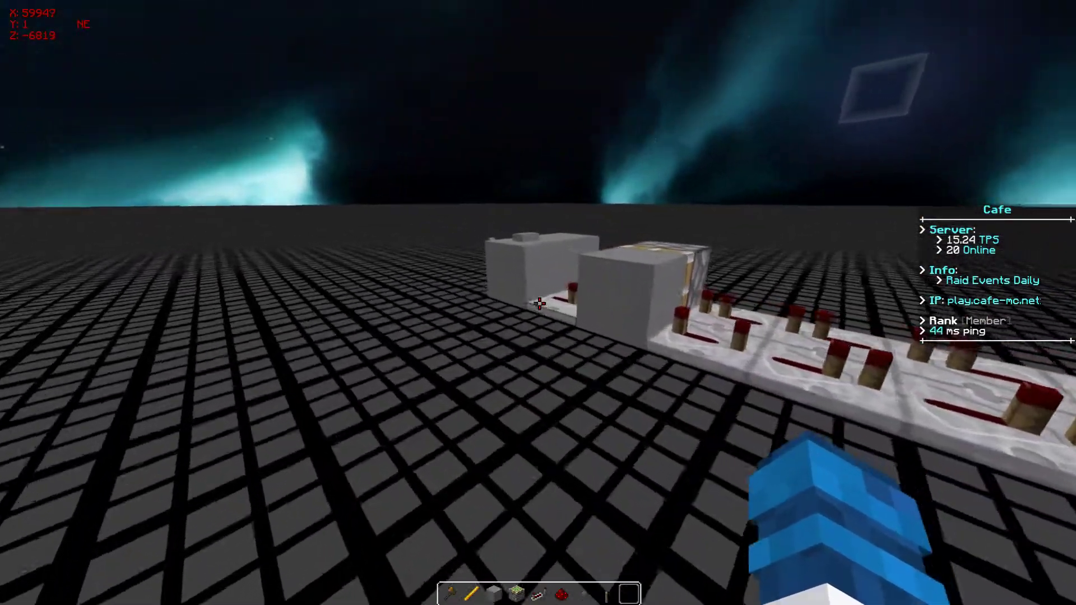
key(w)
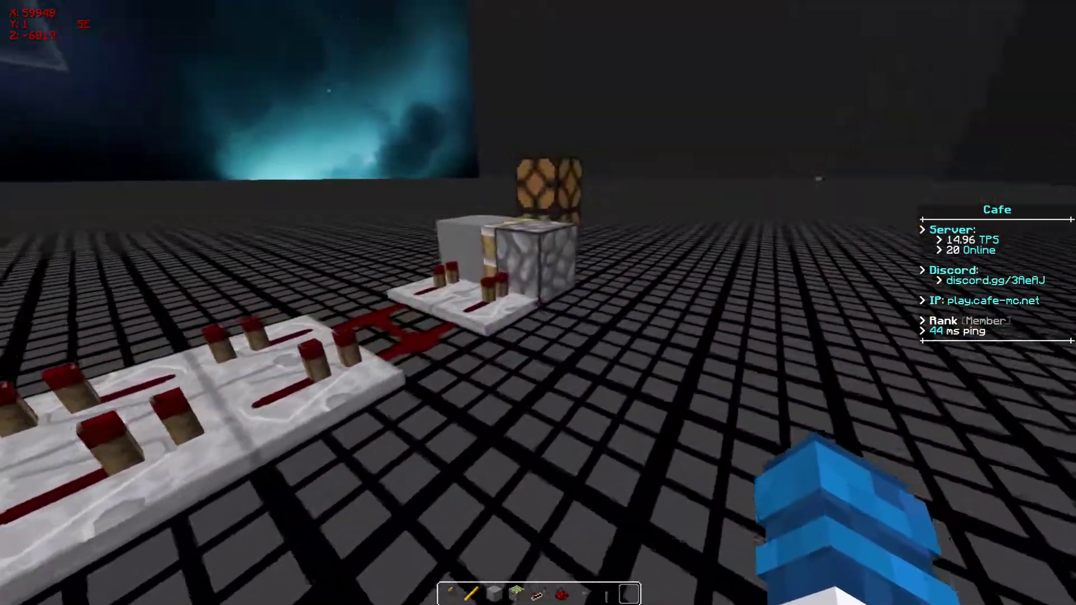
scroll(538, 303, up, 6)
scroll(539, 304, up, 2)
key(w)
scroll(539, 302, up, 1)
scroll(538, 303, down, 1)
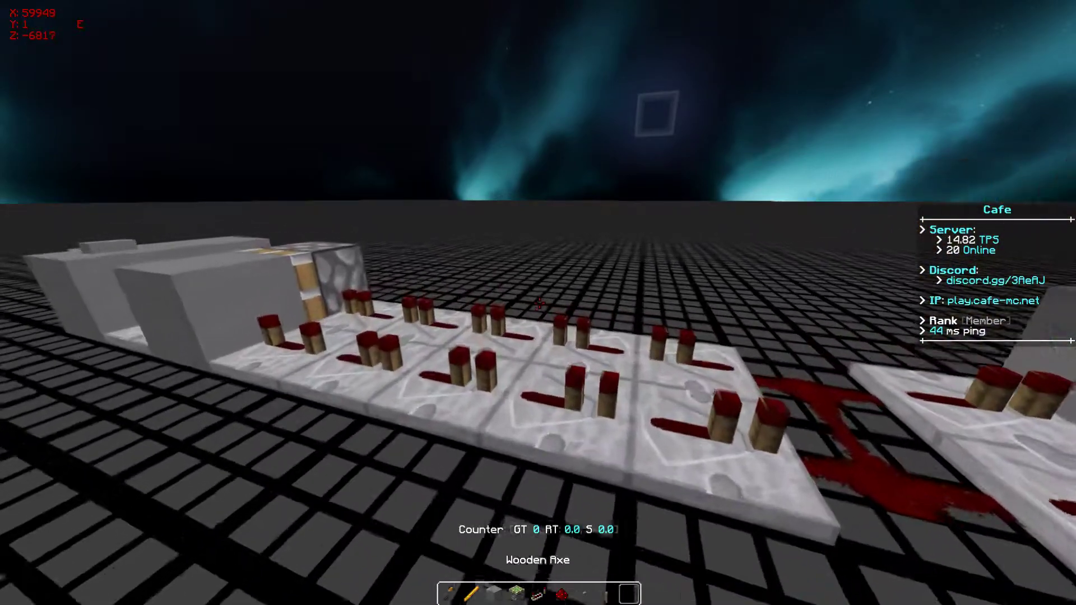
scroll(538, 304, up, 1)
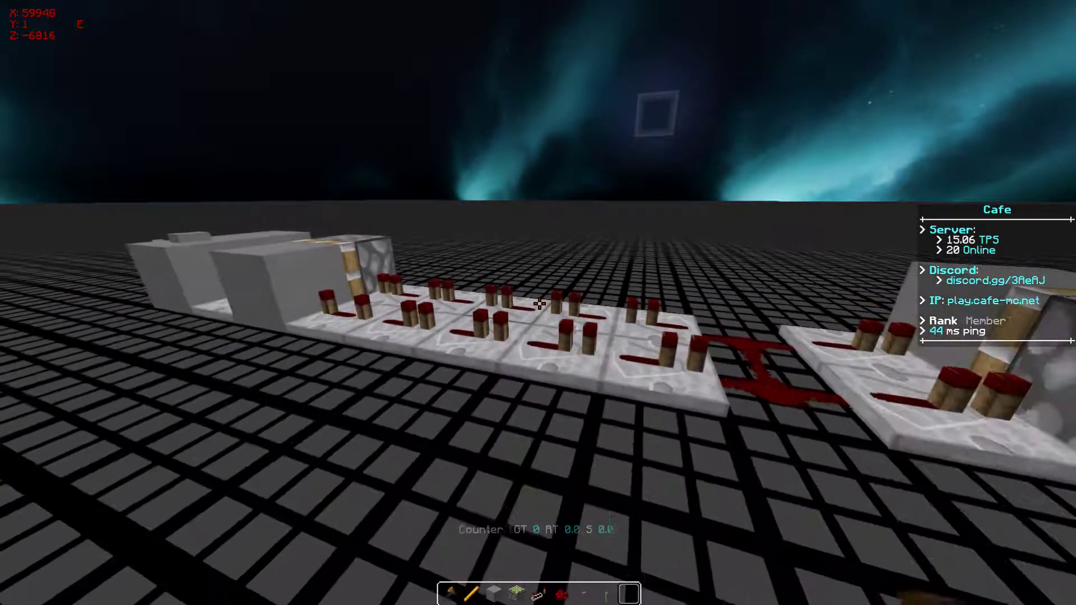
scroll(539, 303, down, 1)
scroll(538, 302, up, 1)
scroll(538, 303, down, 1)
key(w)
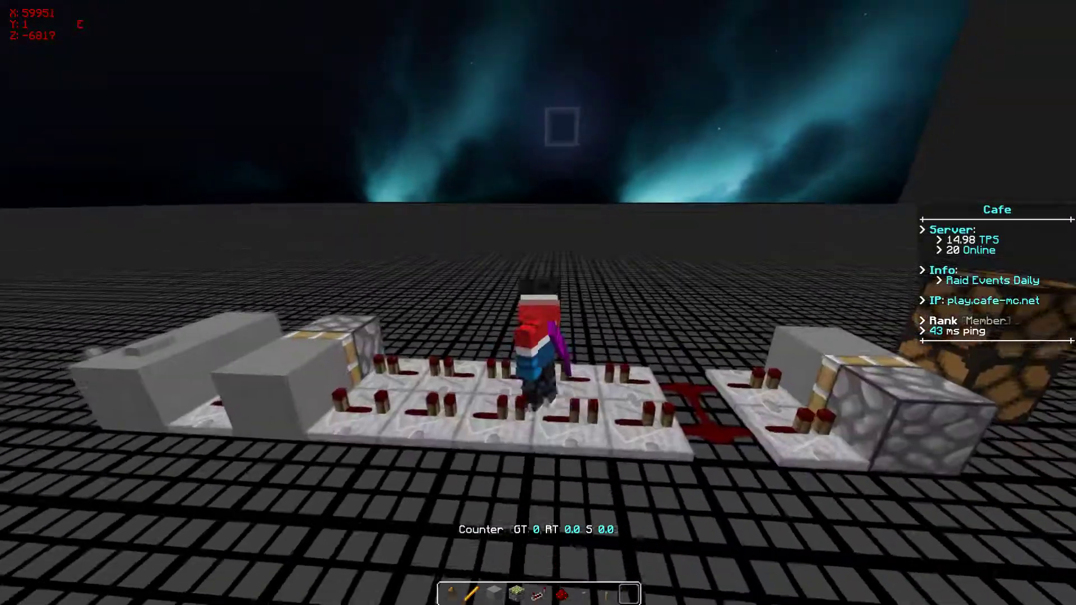
key(w)
key(F5)
scroll(538, 303, up, 1)
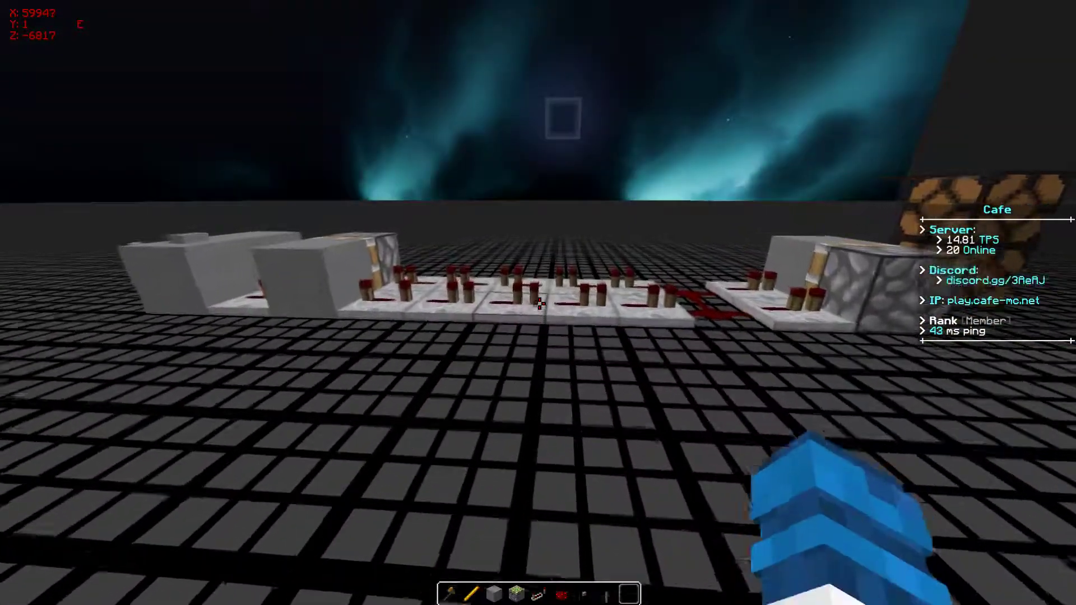
key(w)
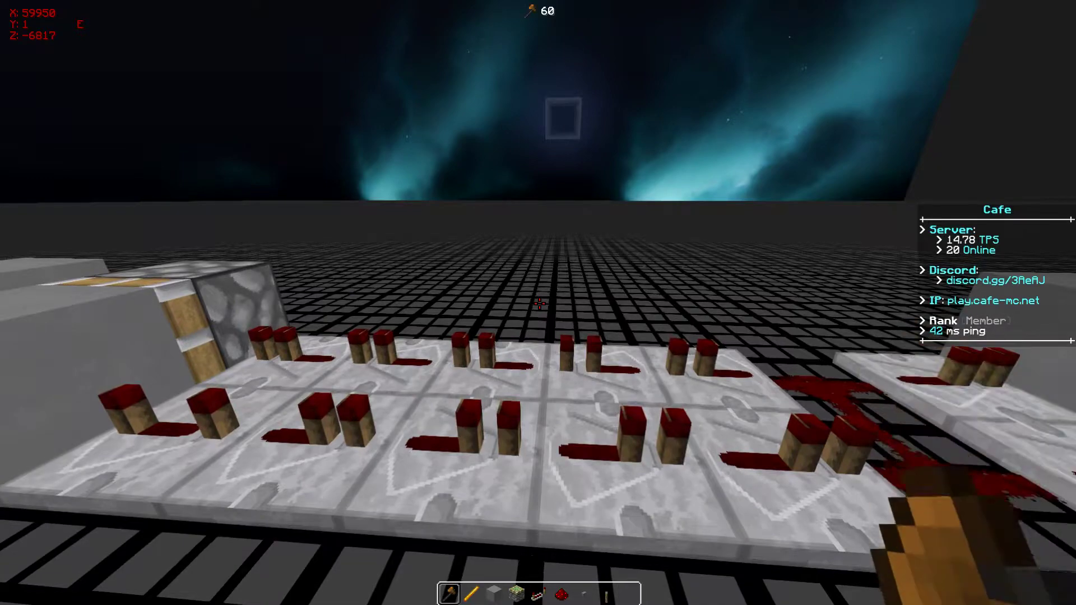